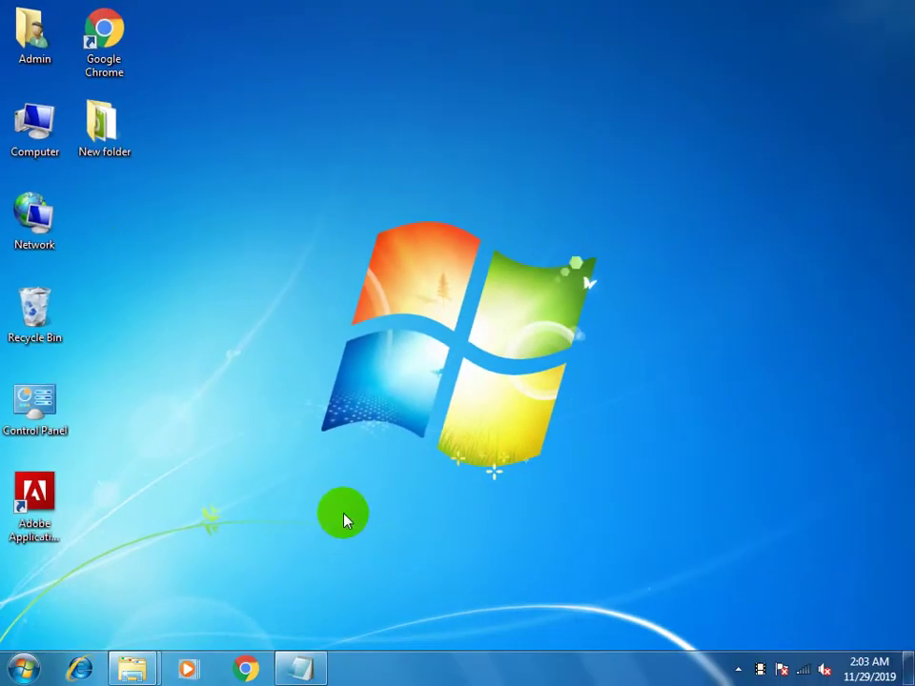
# Bring up the open Notepad note and select its title line about installing the counter strike game.
pyautogui.click(302, 667)
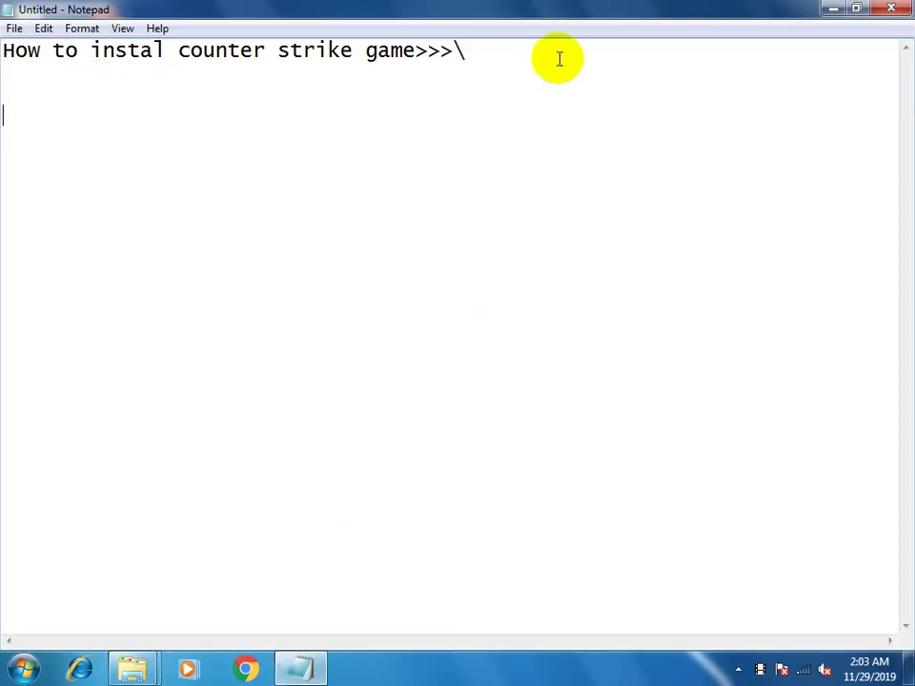
pyautogui.click(5, 55)
pyautogui.hotkey('shift', 'End')
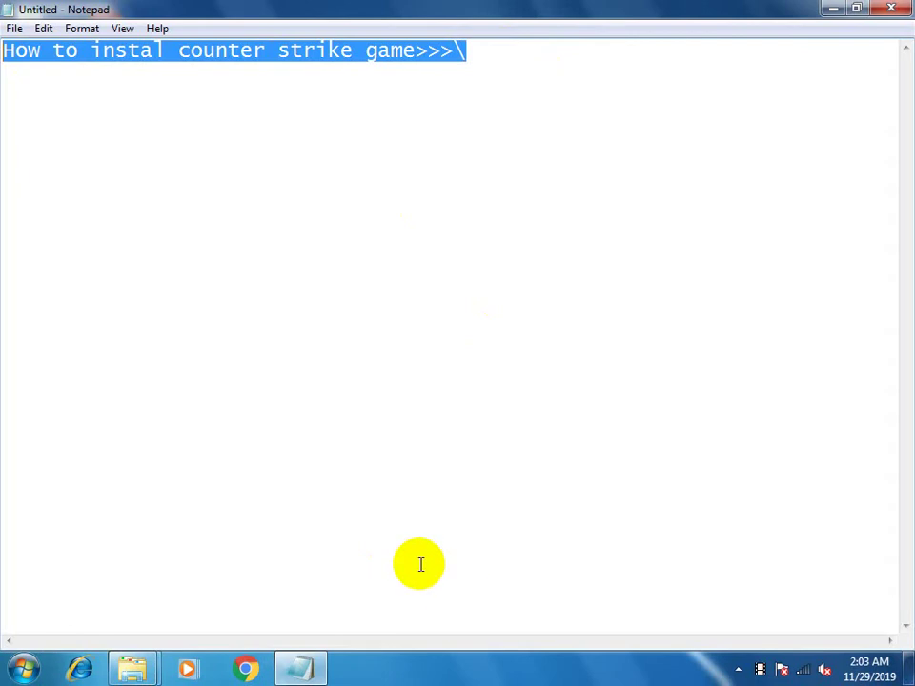
# Open the GAME folder on Removable Disk (G:) and launch the CS.1.6.v42.p48 installer.
pyautogui.press('super+e')
pyautogui.doubleClick(317, 249)
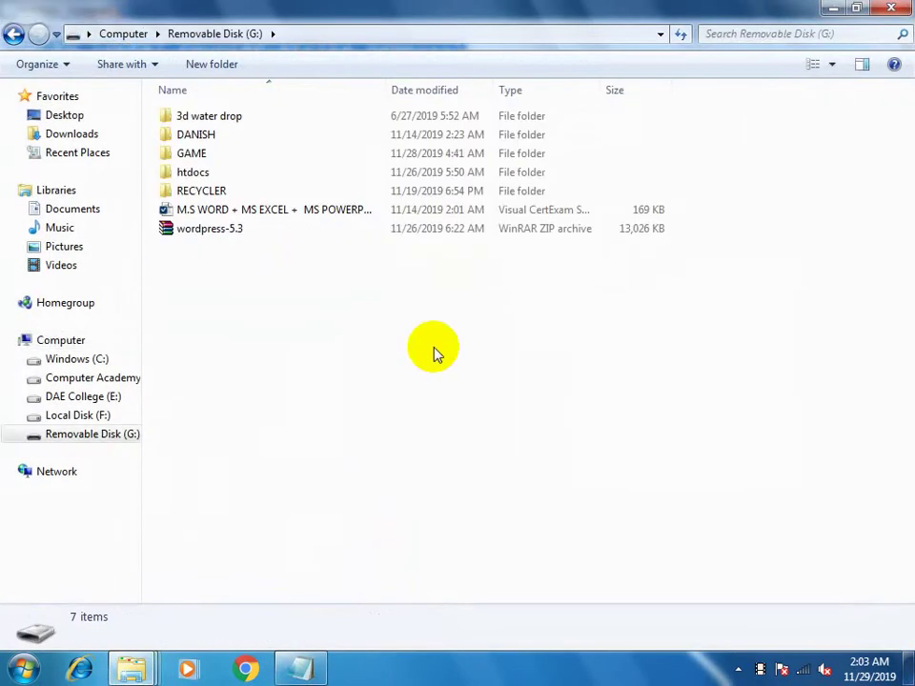
pyautogui.click(190, 153)
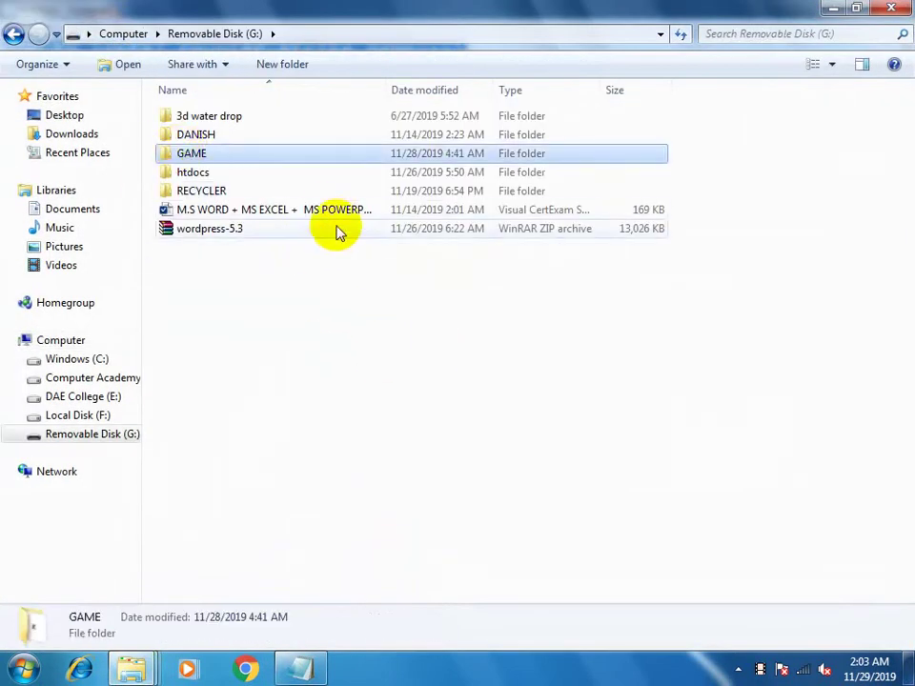
pyautogui.press('Return')
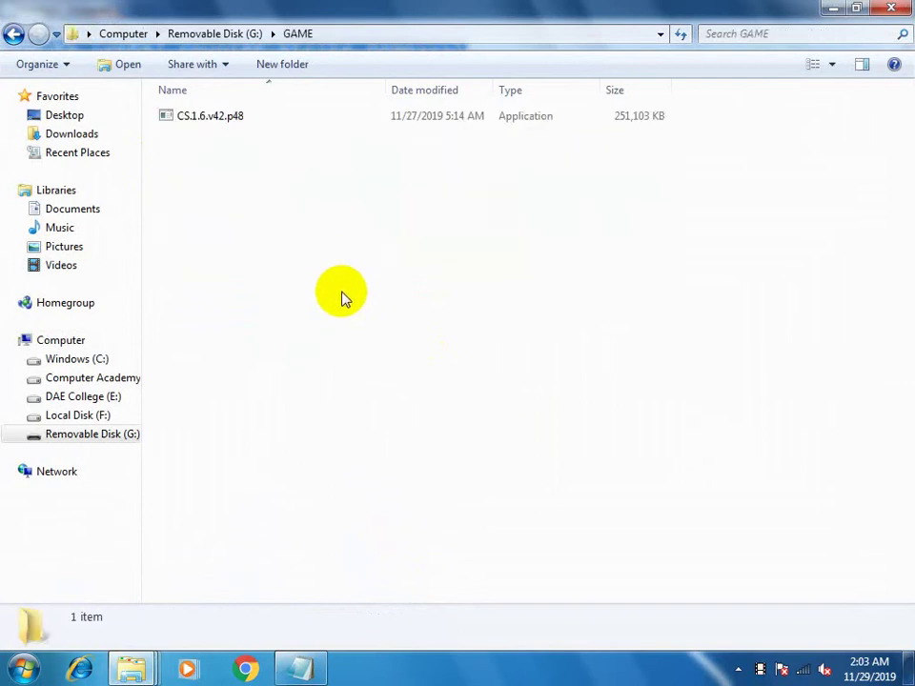
pyautogui.click(261, 115)
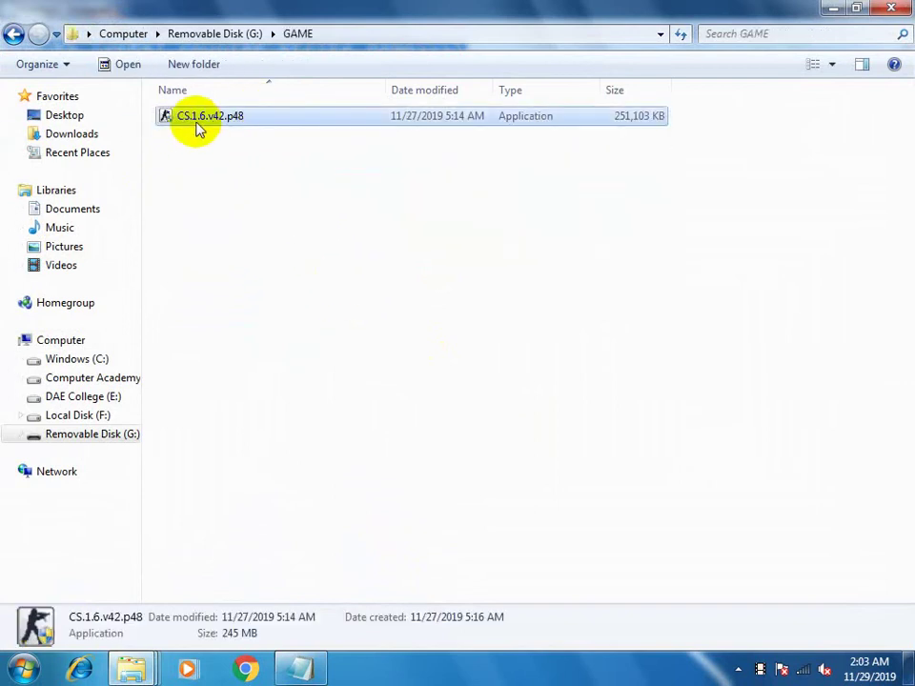
pyautogui.doubleClick(229, 127)
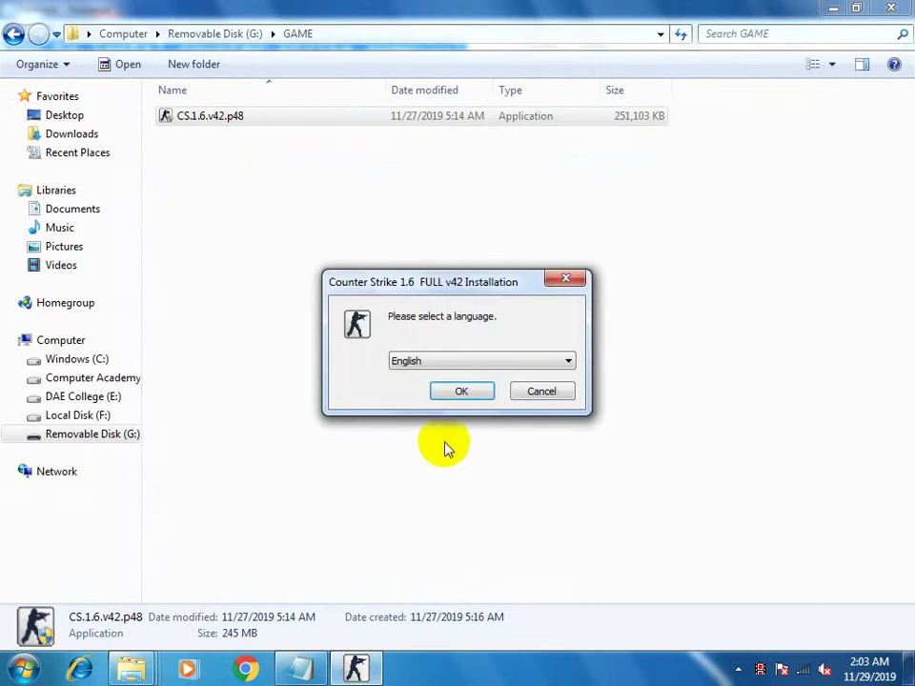
# Install Counter Strike 1.6 FULL in English to c:\games\CS 1.6 v42 FULL and finish the setup wizard.
pyautogui.click(459, 389)
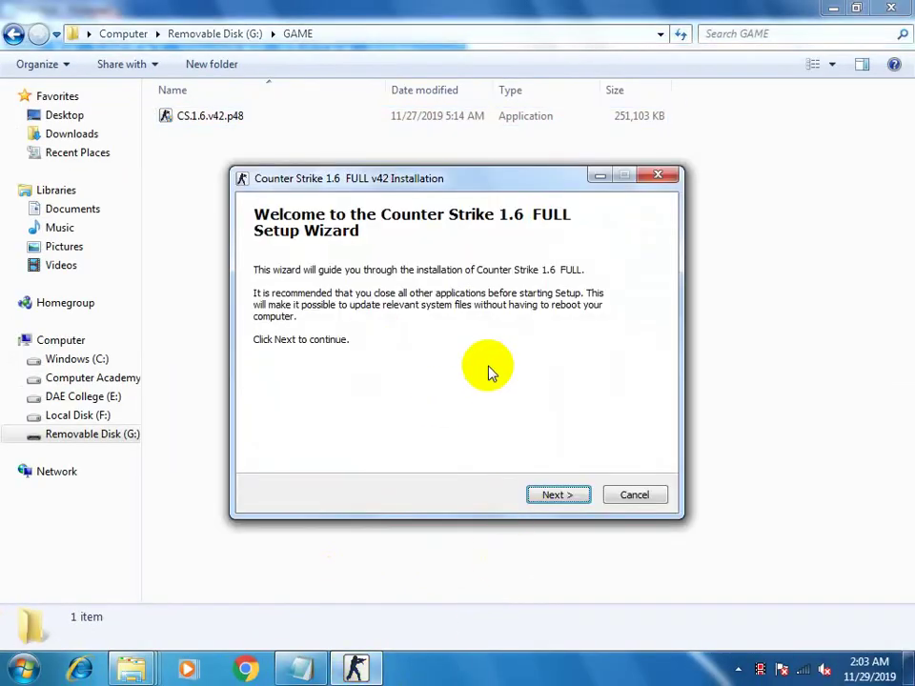
pyautogui.click(560, 497)
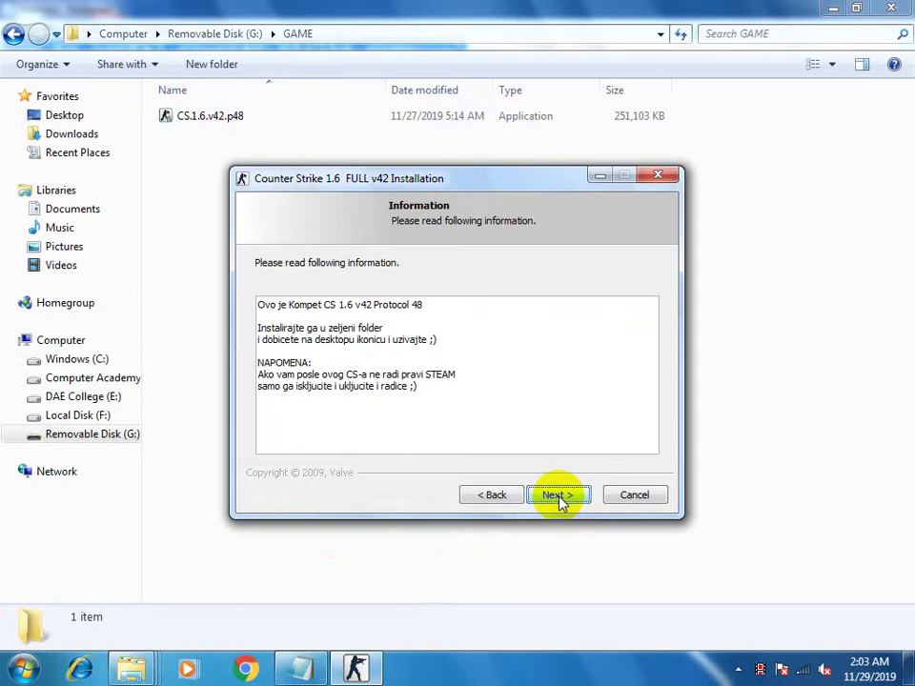
pyautogui.click(559, 497)
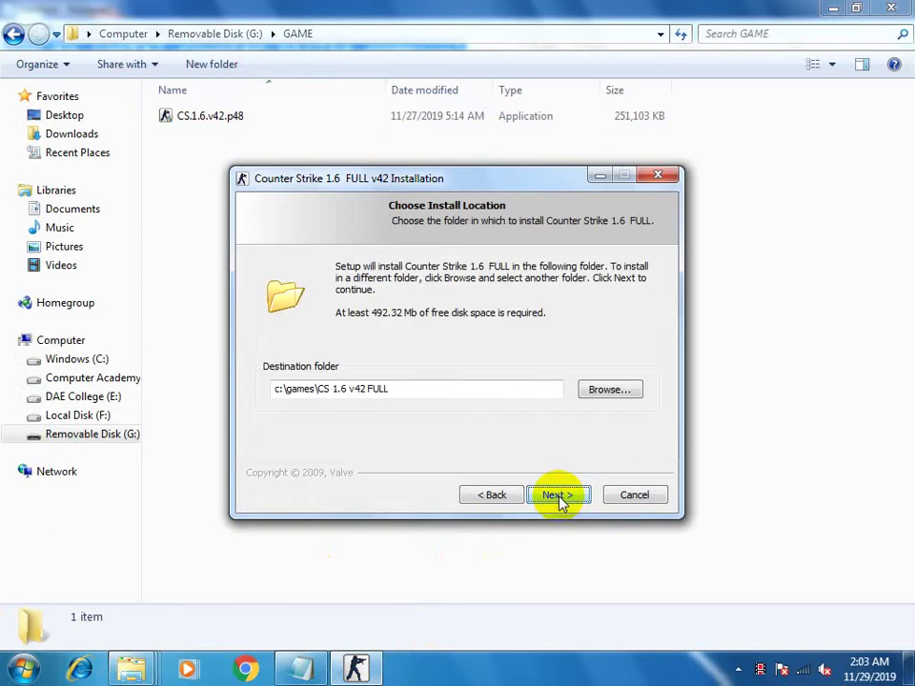
pyautogui.click(560, 497)
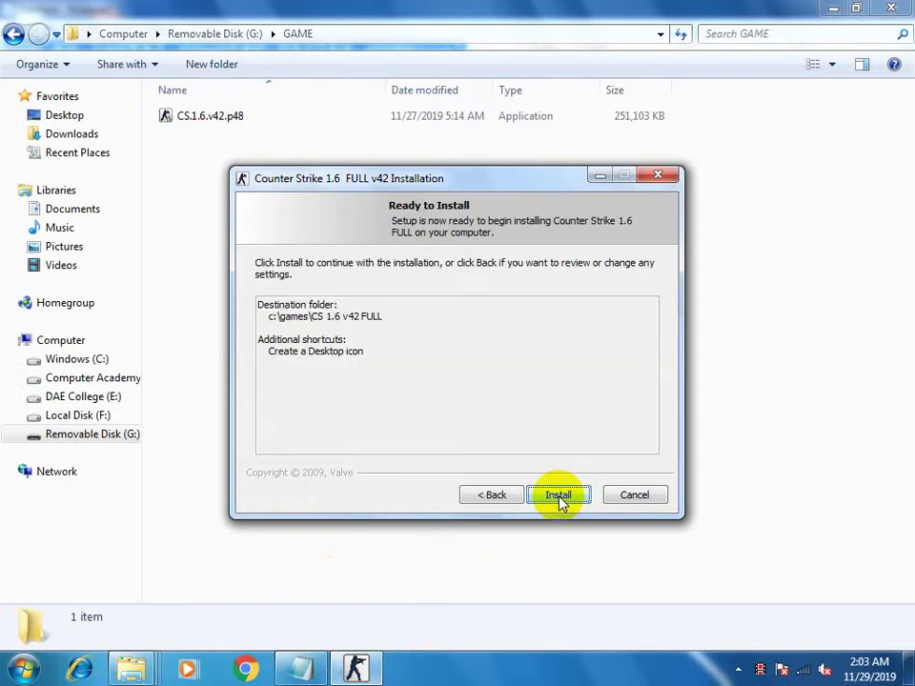
pyautogui.click(559, 498)
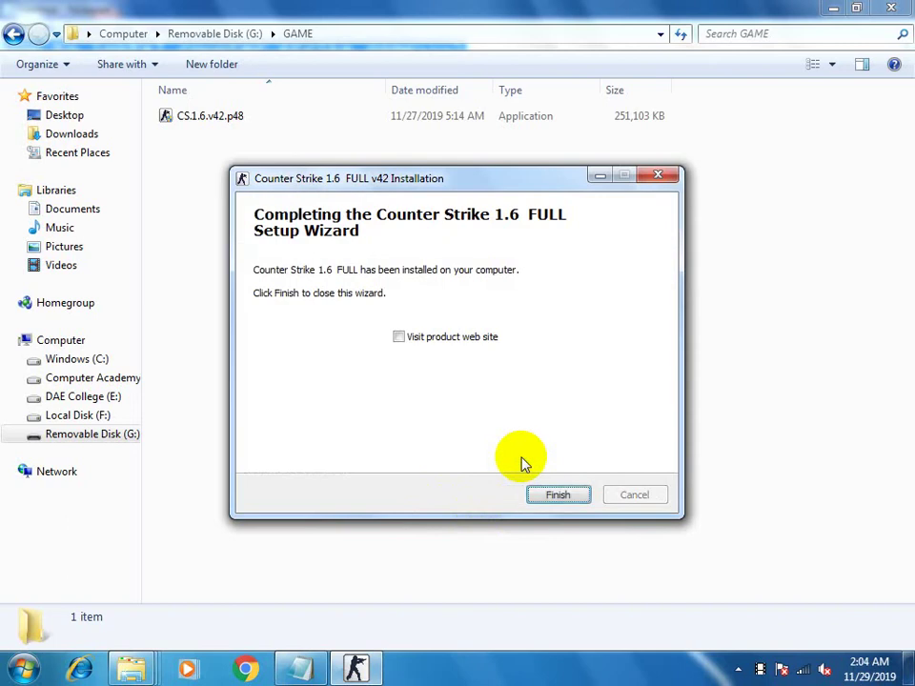
pyautogui.click(564, 500)
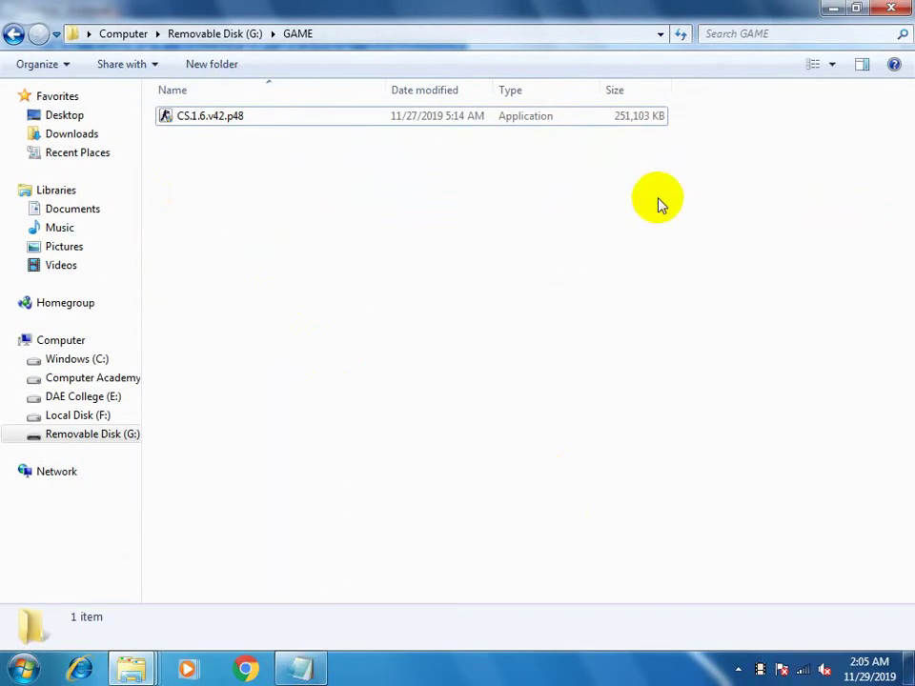
# Return to the desktop, refresh it and launch the game from the CS 1.6 FULL v42 shortcut.
pyautogui.click(831, 9)
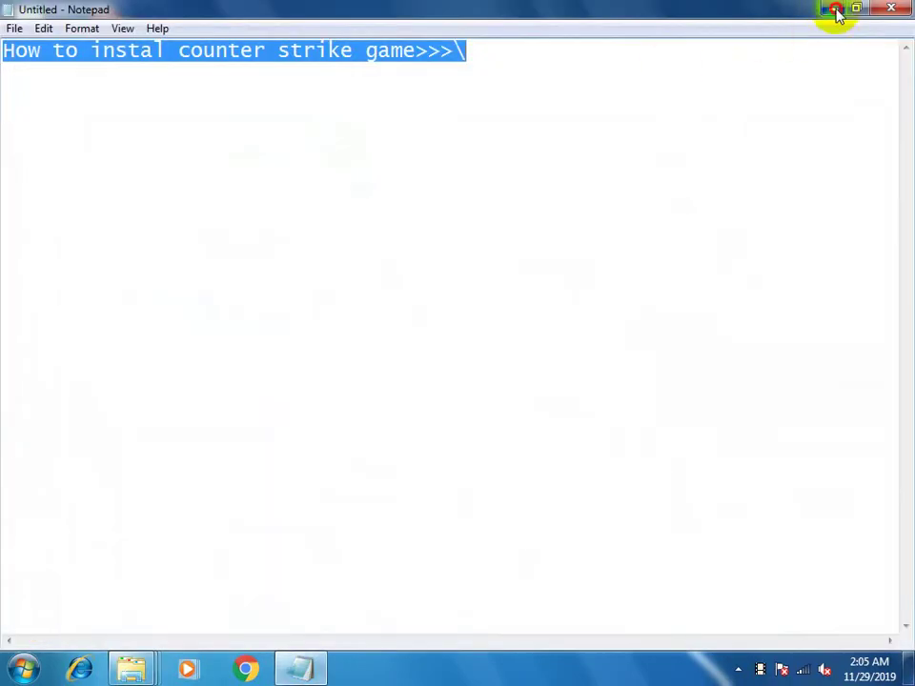
pyautogui.click(832, 12)
pyautogui.moveTo(29, 615); pyautogui.dragTo(119, 245)
pyautogui.rightClick(245, 174)
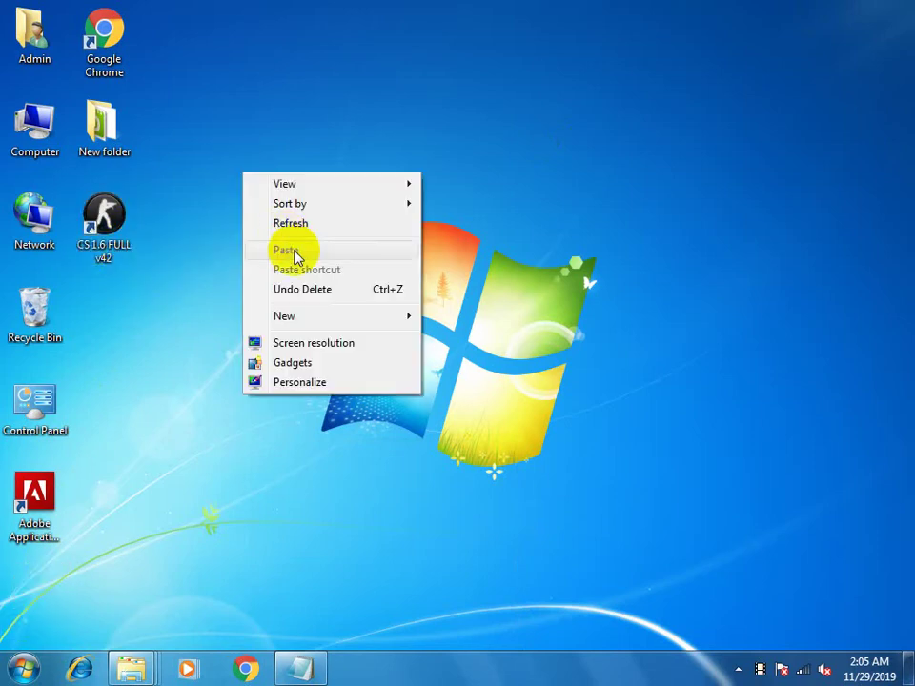
pyautogui.click(295, 221)
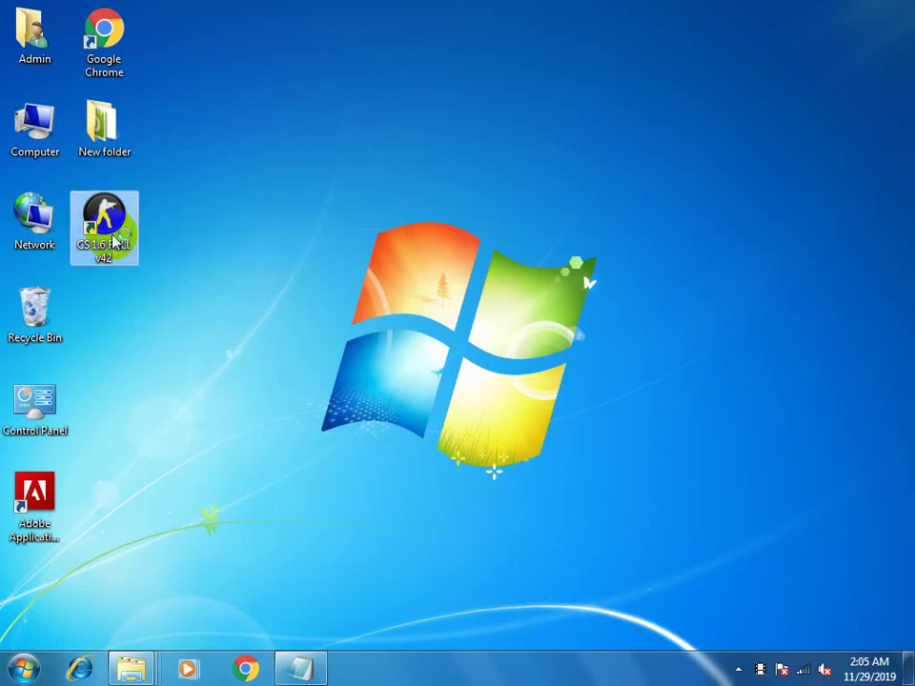
pyautogui.doubleClick(112, 244)
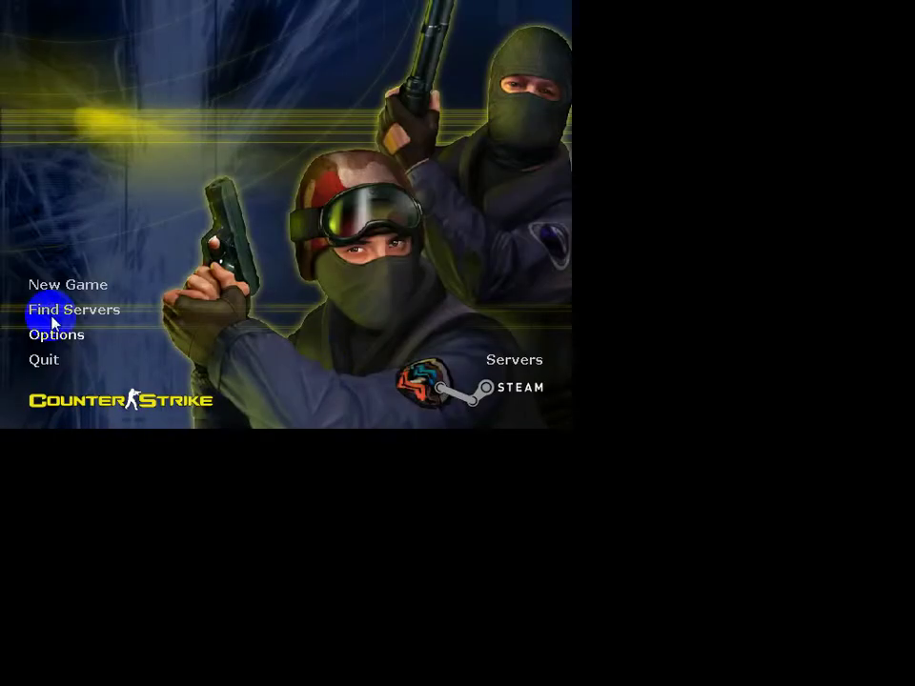
# Create a new game server on the de_dust2 map and start it.
pyautogui.click(82, 283)
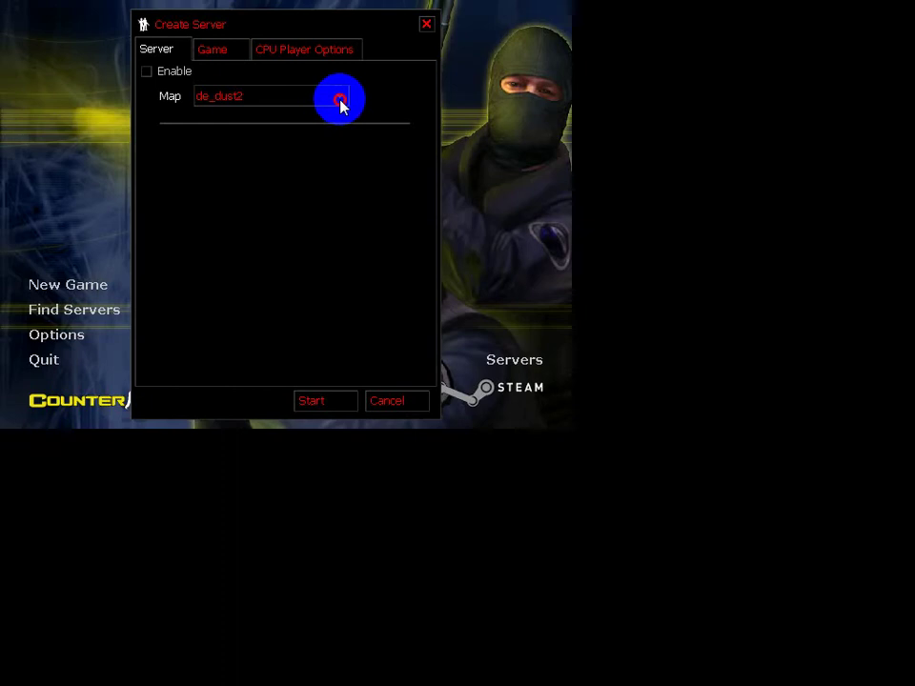
pyautogui.click(340, 100)
pyautogui.click(229, 158)
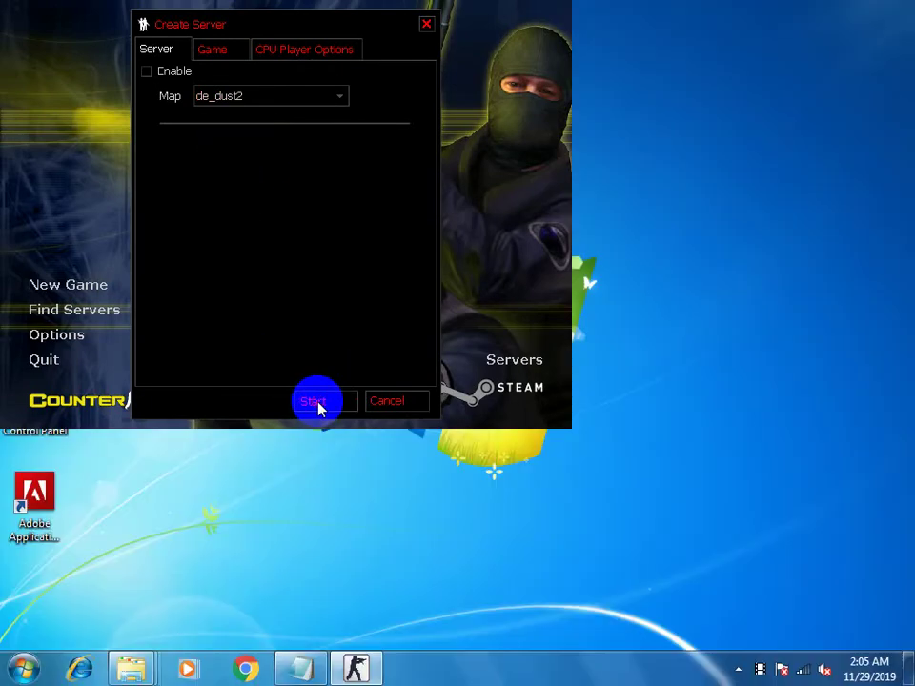
pyautogui.click(320, 404)
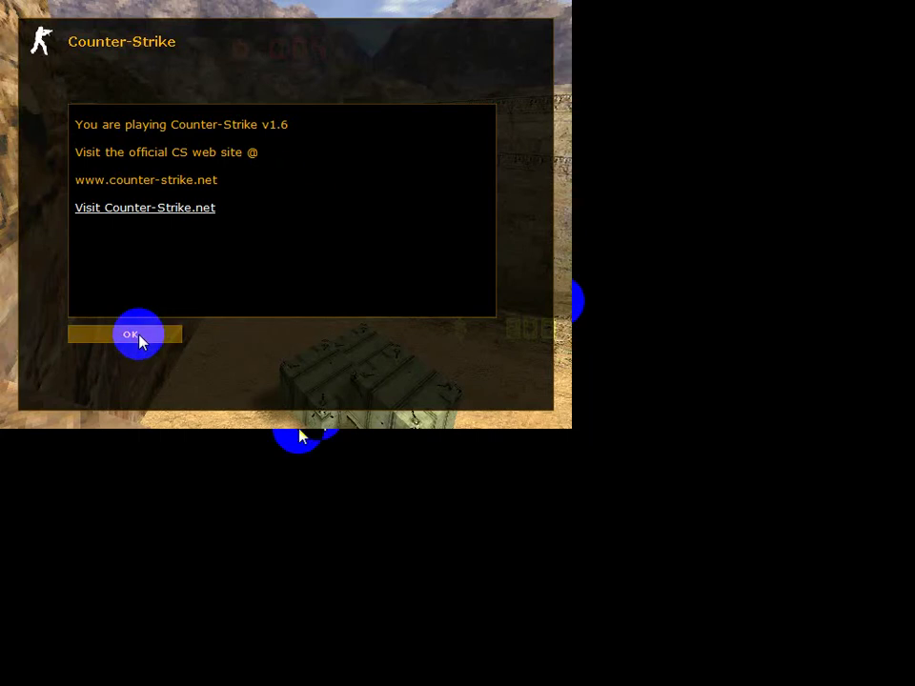
# Dismiss the welcome notice and join the CT Forces team with the SAS class.
pyautogui.click(134, 336)
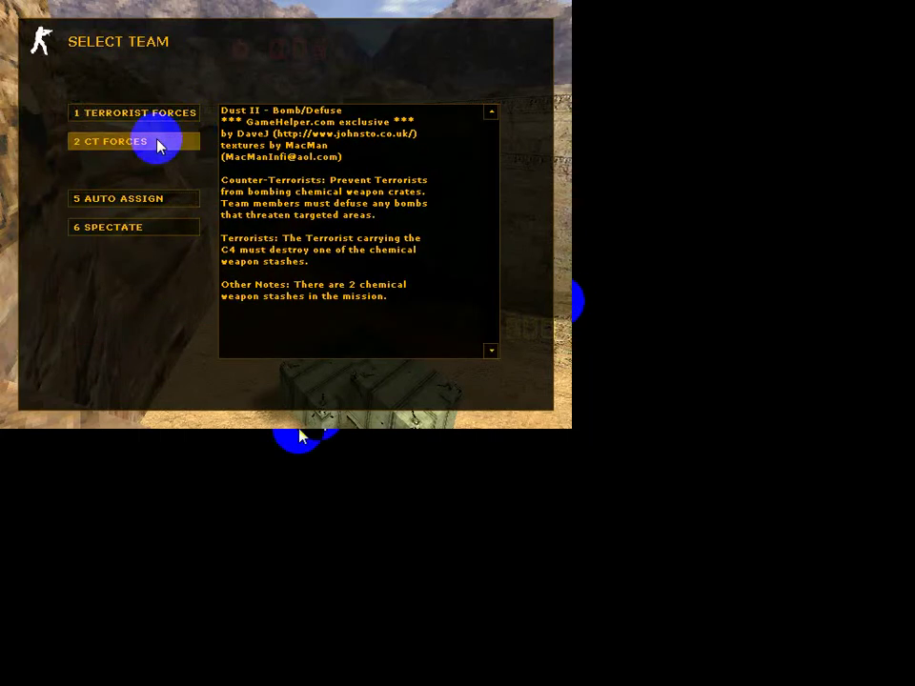
pyautogui.click(158, 145)
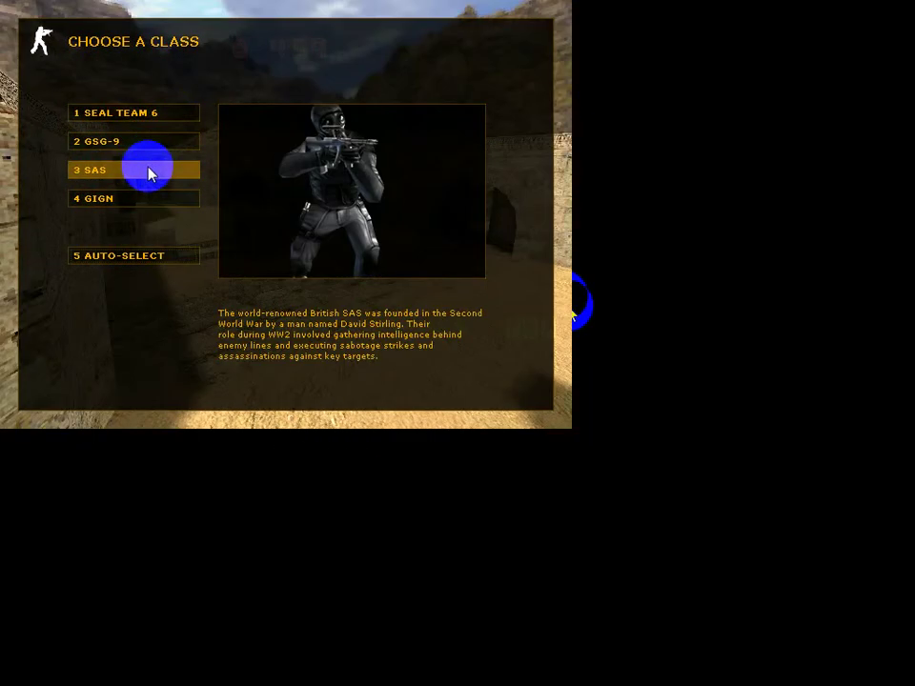
pyautogui.click(149, 171)
pyautogui.press('2')
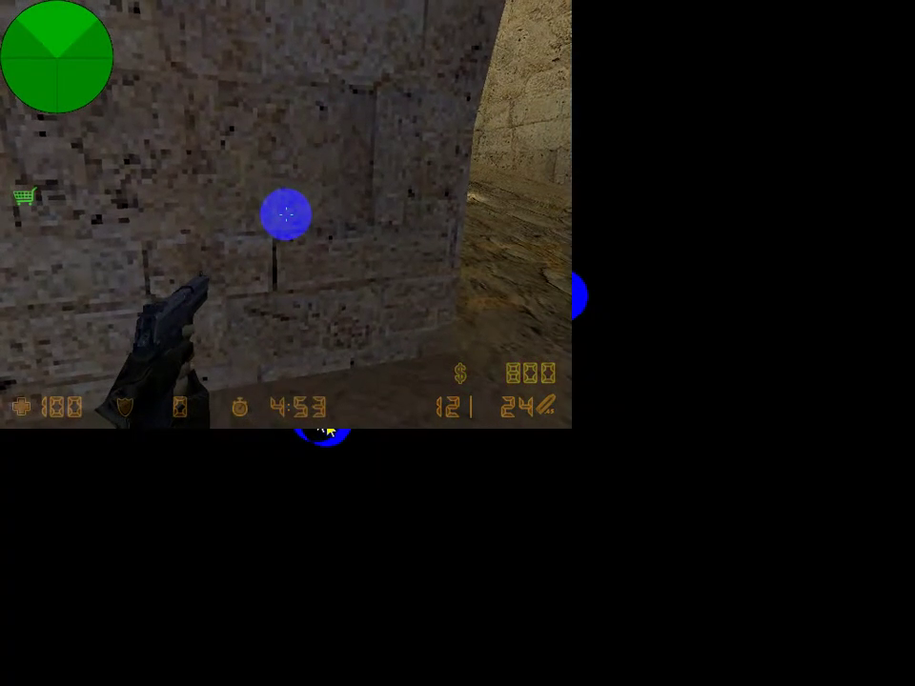
# Pause the game and open the Multiplayer settings in the game options.
pyautogui.press('Escape')
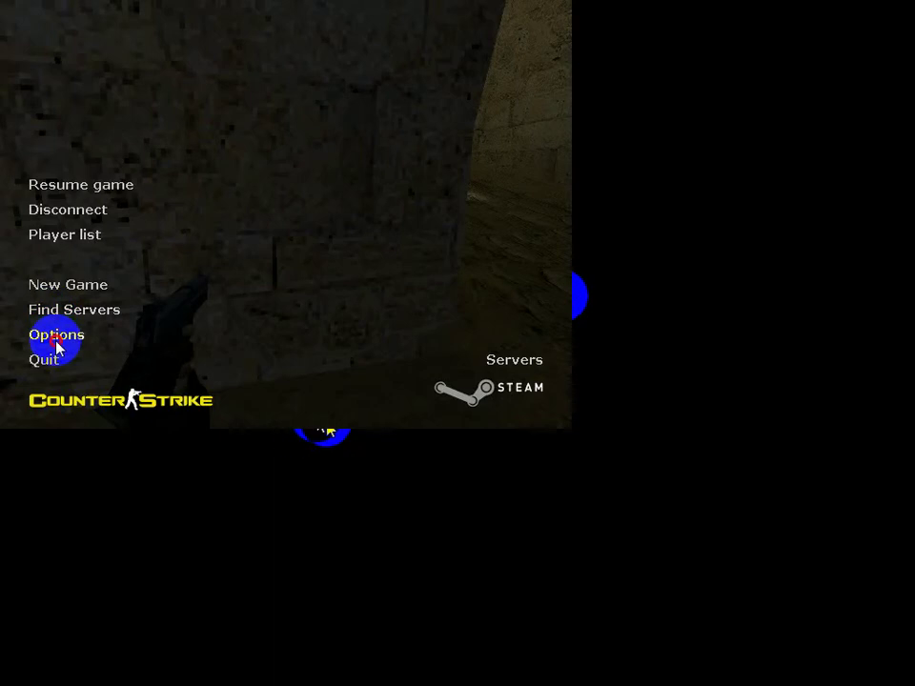
pyautogui.click(55, 336)
pyautogui.click(164, 76)
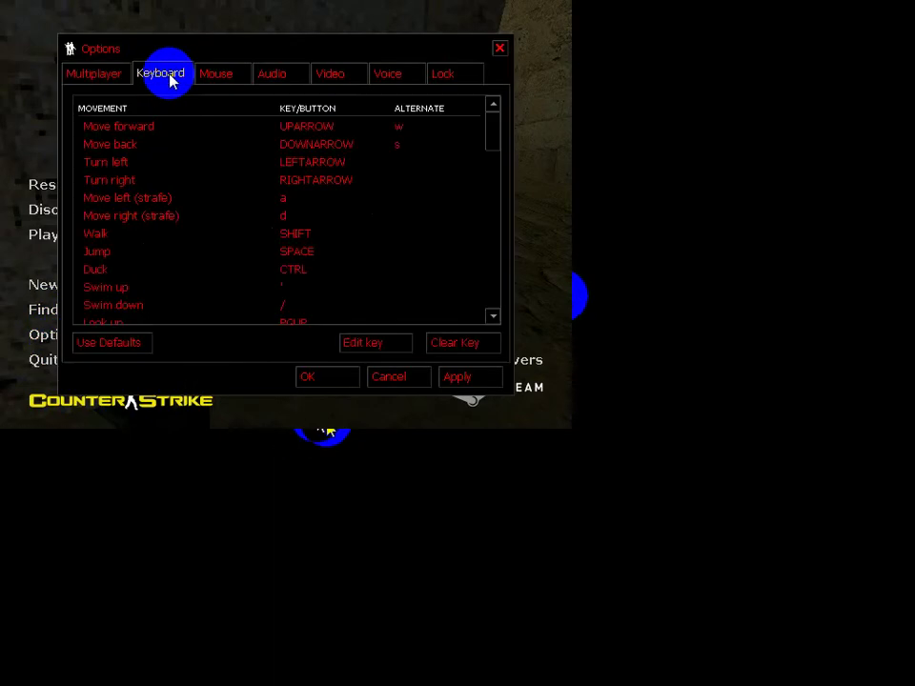
pyautogui.click(122, 76)
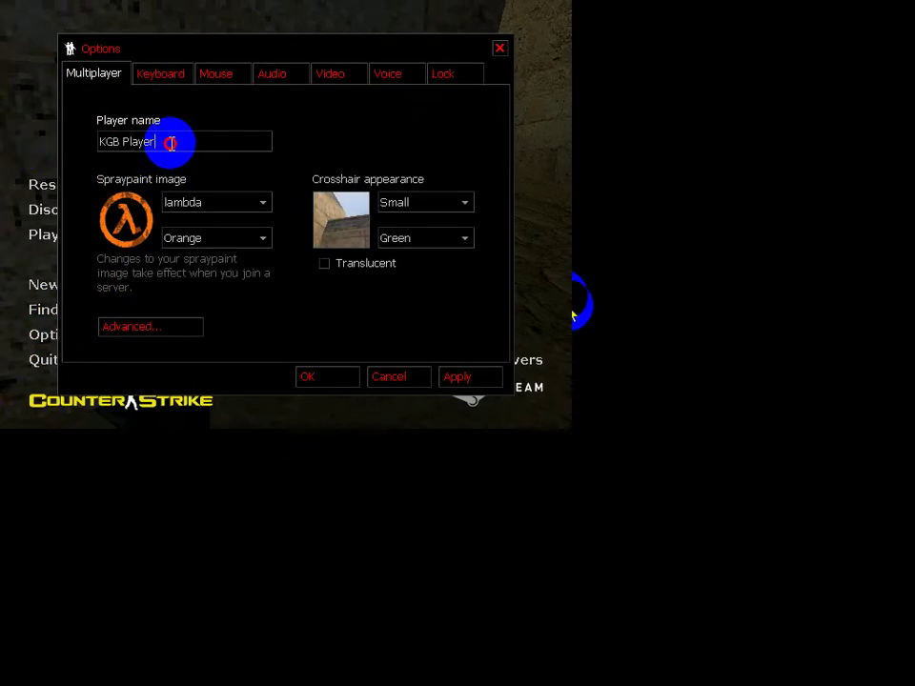
# Clear the existing player name in the Multiplayer options.
pyautogui.moveTo(172, 143); pyautogui.dragTo(103, 146)
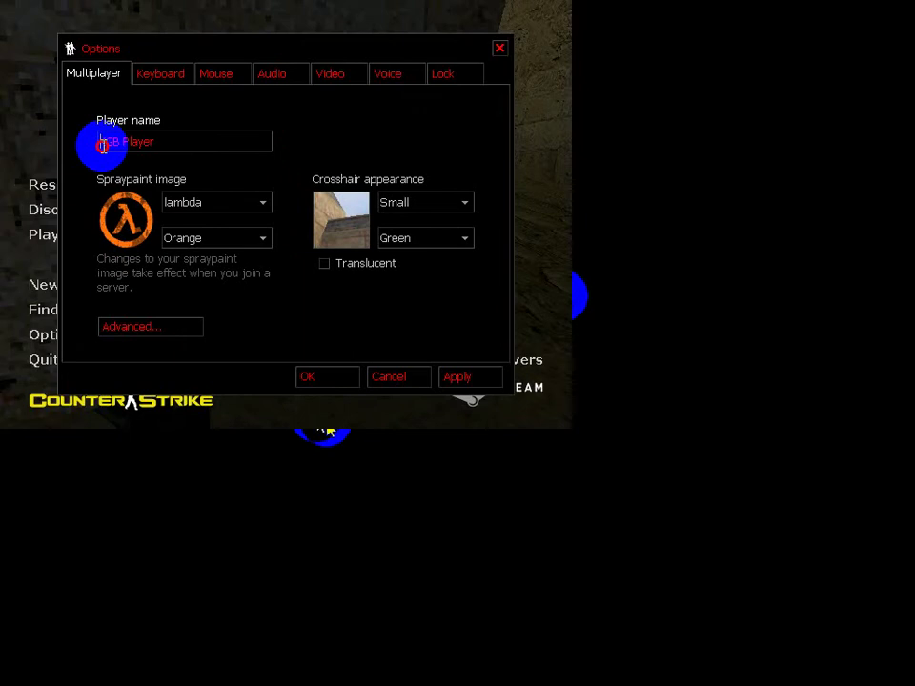
pyautogui.click(343, 166)
pyautogui.press('Delete')
pyautogui.press('Delete')
pyautogui.press('Delete')
pyautogui.press('Delete')
pyautogui.press('Delete')
pyautogui.press('Delete')
pyautogui.press('Delete')
pyautogui.press('Delete')
pyautogui.press('Delete')
pyautogui.press('Delete')
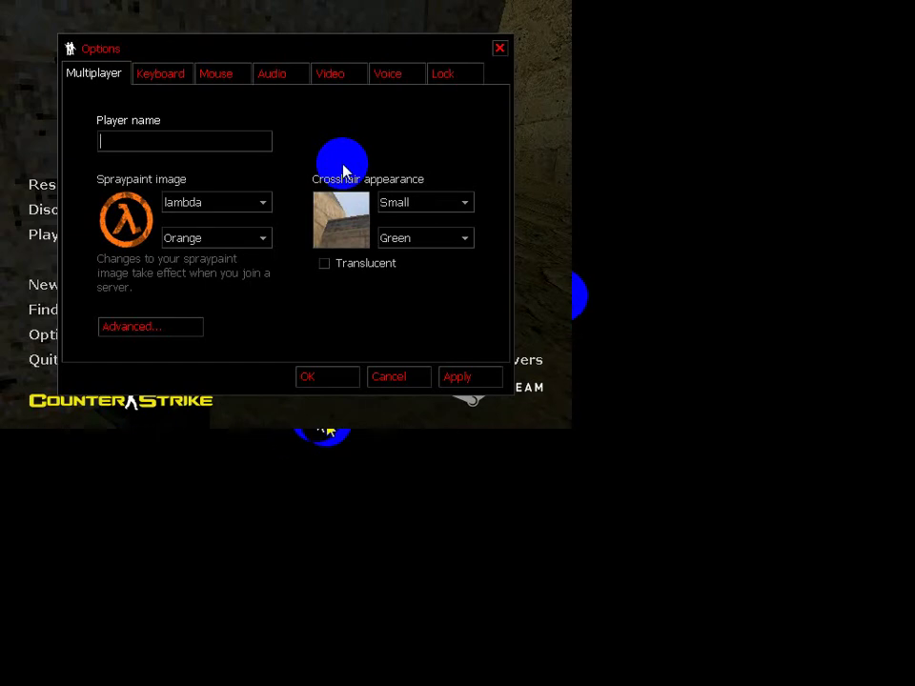
pyautogui.write('PLAYER')
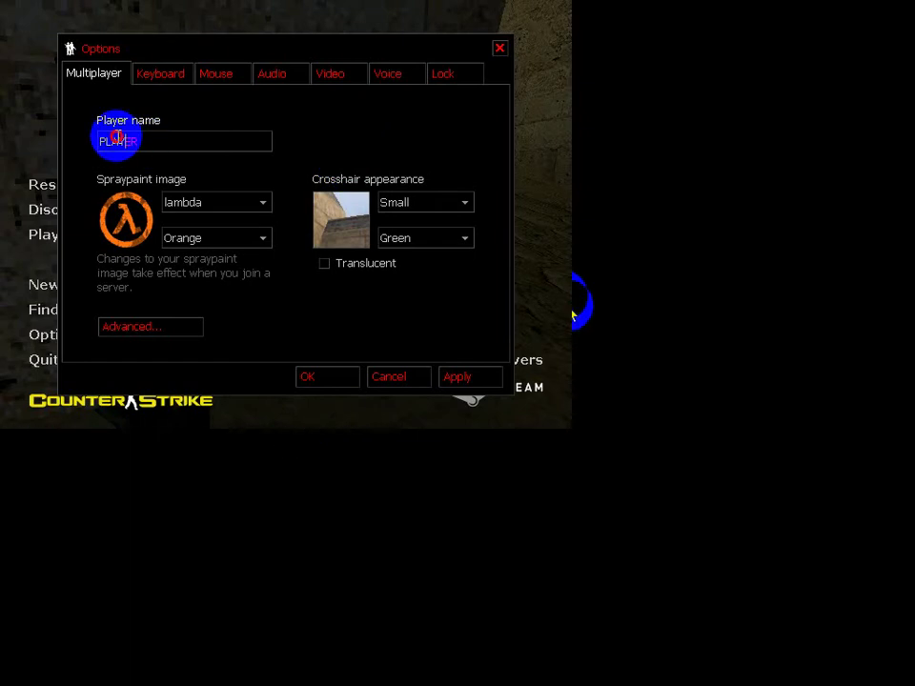
pyautogui.click(101, 140)
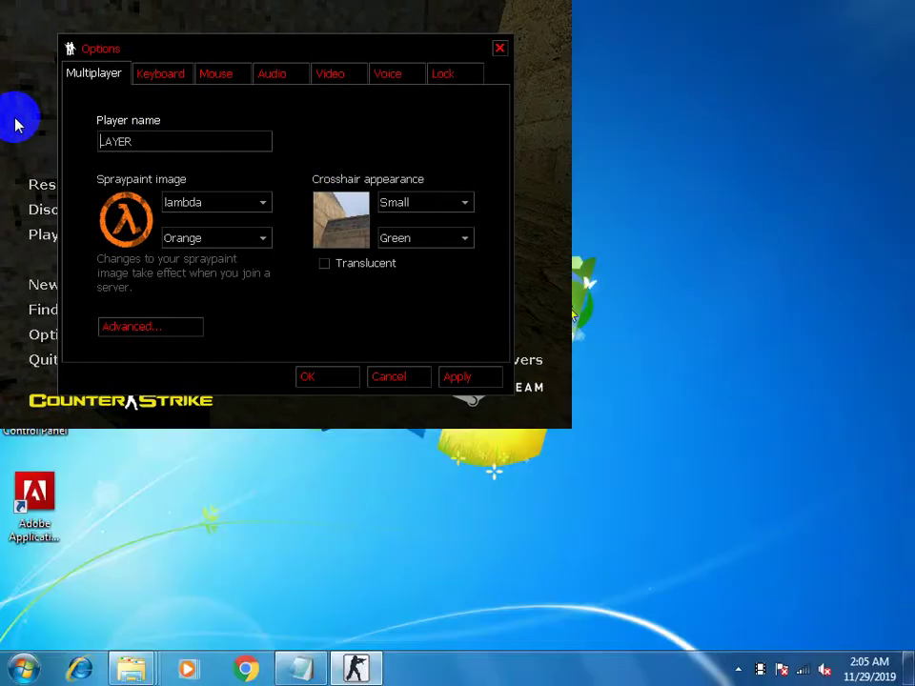
pyautogui.click(573, 315)
pyautogui.press('Delete')
pyautogui.press('Delete')
pyautogui.press('Delete')
pyautogui.press('Delete')
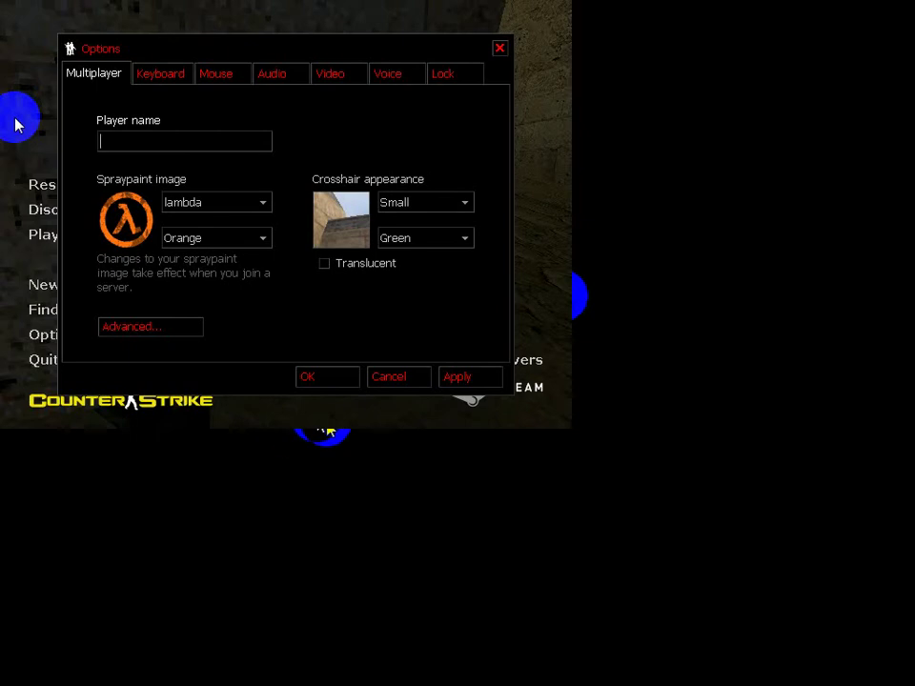
# Enter the player's own name in the empty player name field.
pyautogui.write('KAI')
pyautogui.click(572, 314)
pyautogui.write('N')
pyautogui.write(' K')
pyautogui.click(573, 315)
pyautogui.write('HA')
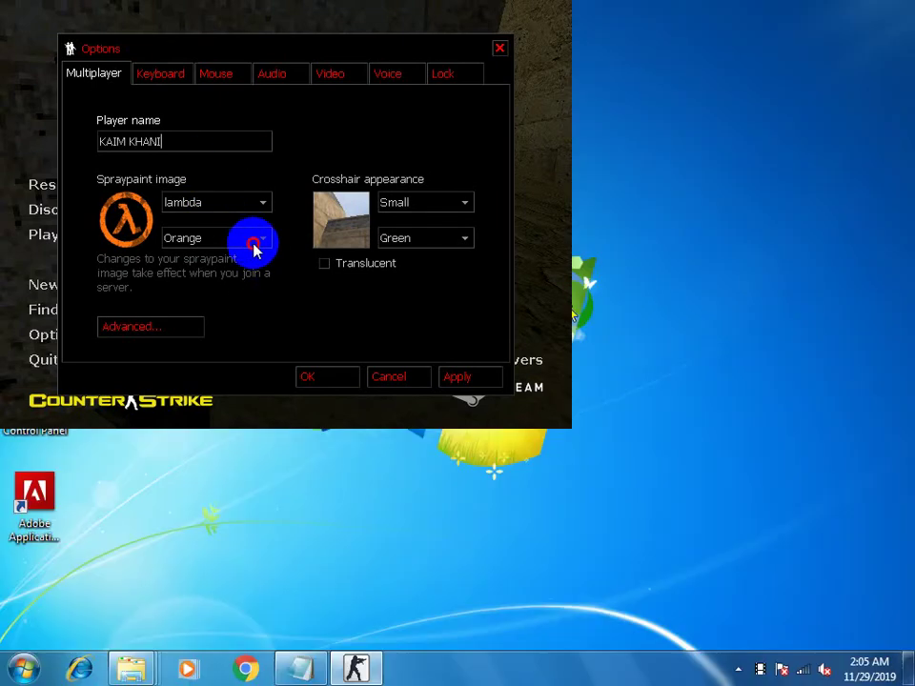
# Recolour the lambda spraypaint image, trying Yellow and Ltblue before choosing Green.
pyautogui.click(252, 242)
pyautogui.click(210, 284)
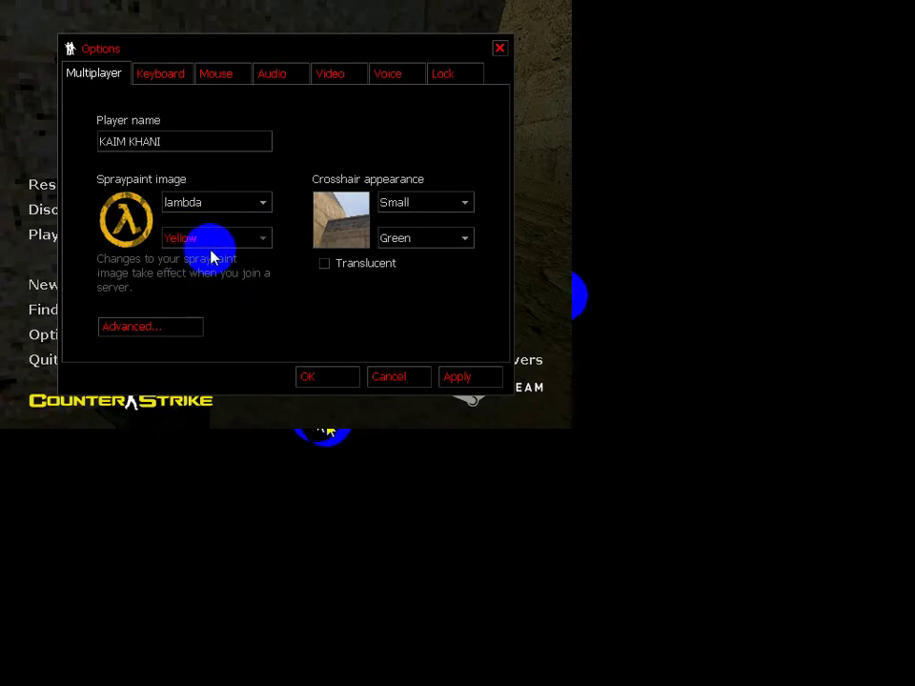
pyautogui.click(211, 238)
pyautogui.click(193, 319)
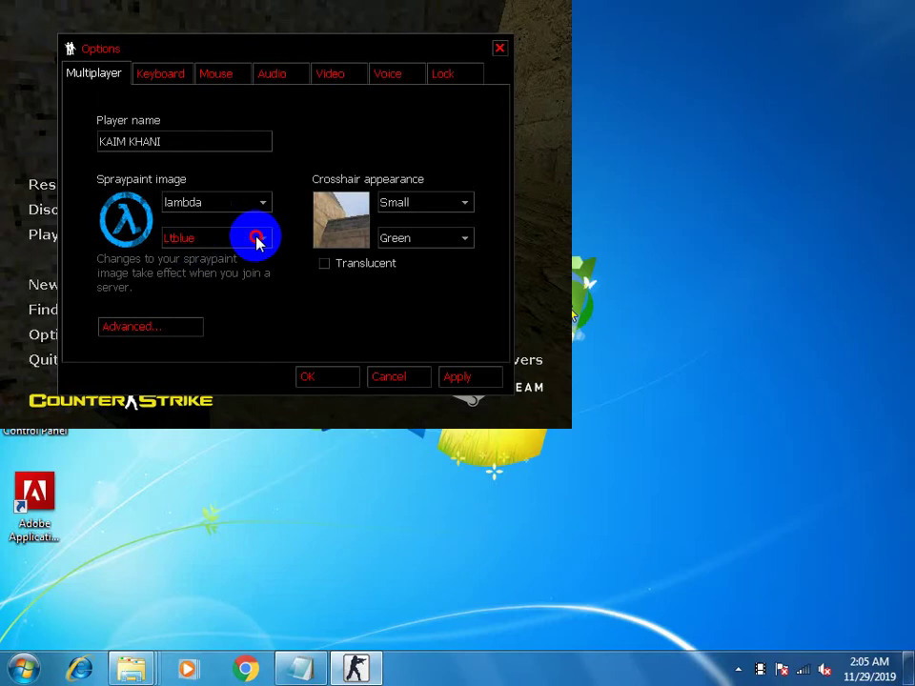
pyautogui.click(256, 239)
pyautogui.click(186, 340)
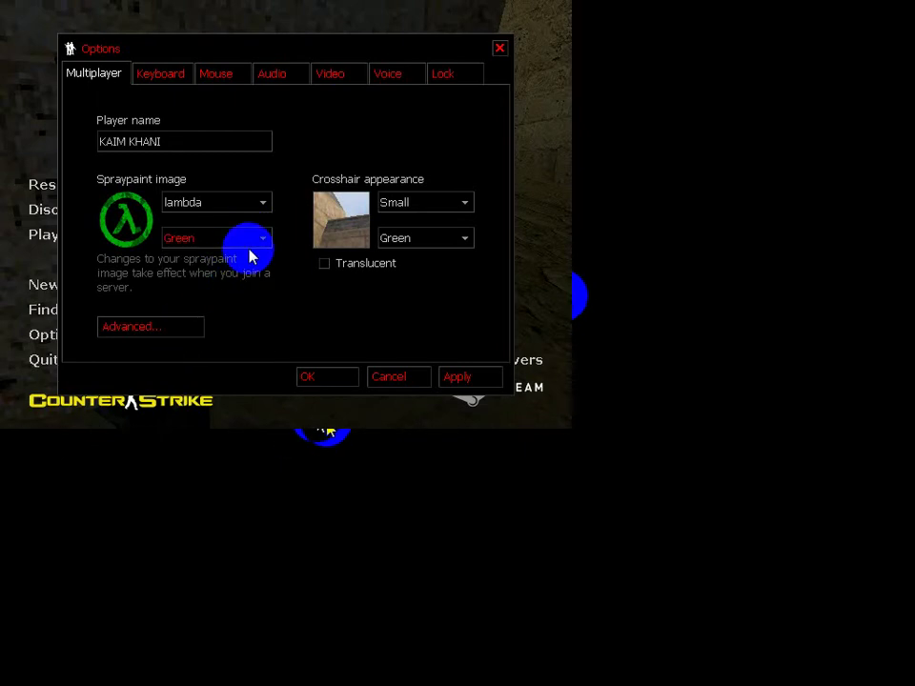
# Recolour the lambda spraypaint image, trying Dkgray before settling on Ltblue.
pyautogui.click(251, 242)
pyautogui.scroll(-3, 257, 300)
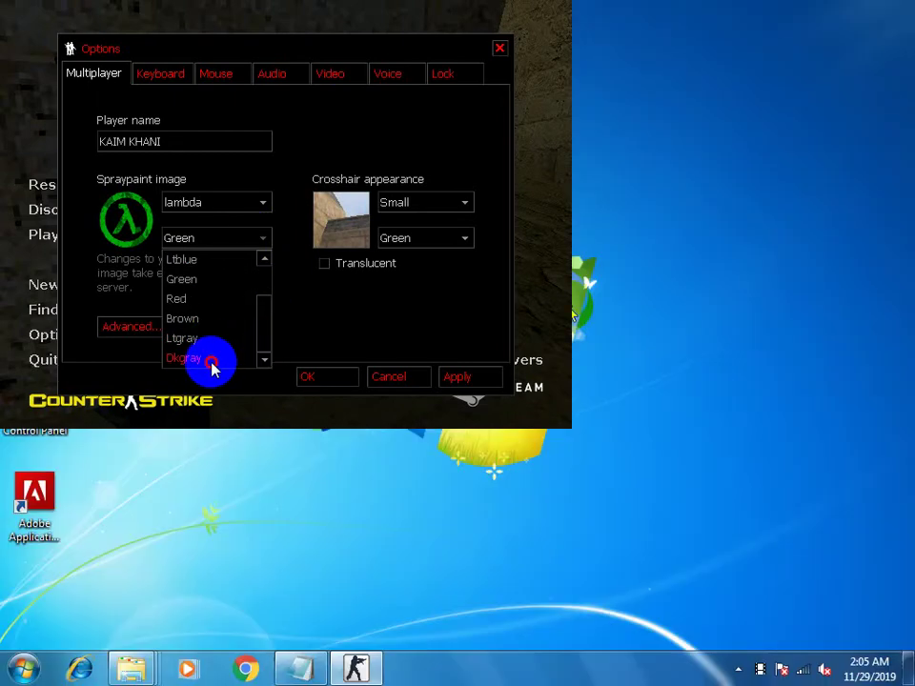
pyautogui.click(211, 361)
pyautogui.click(265, 240)
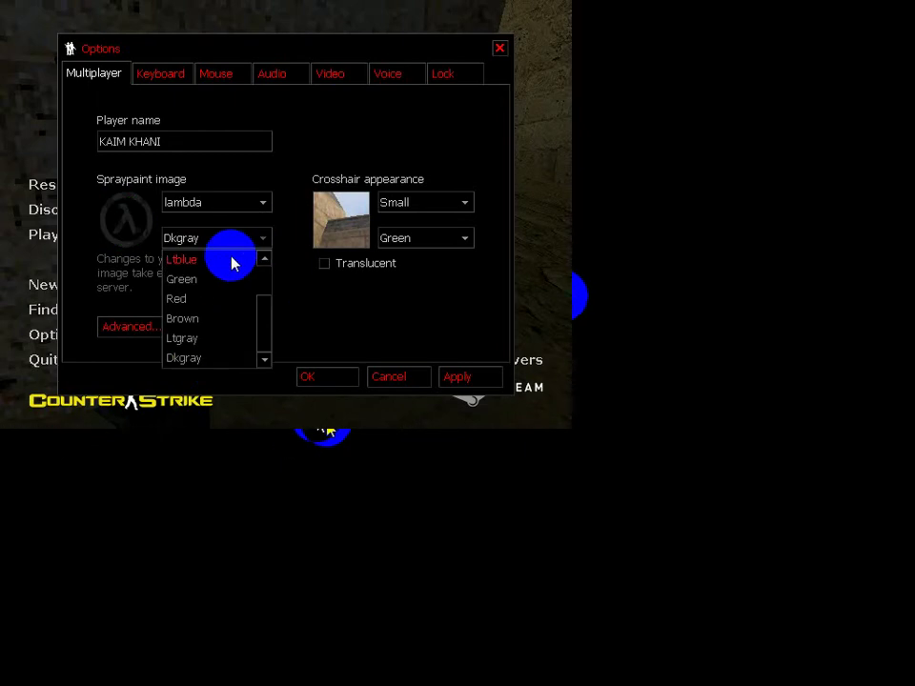
pyautogui.click(229, 259)
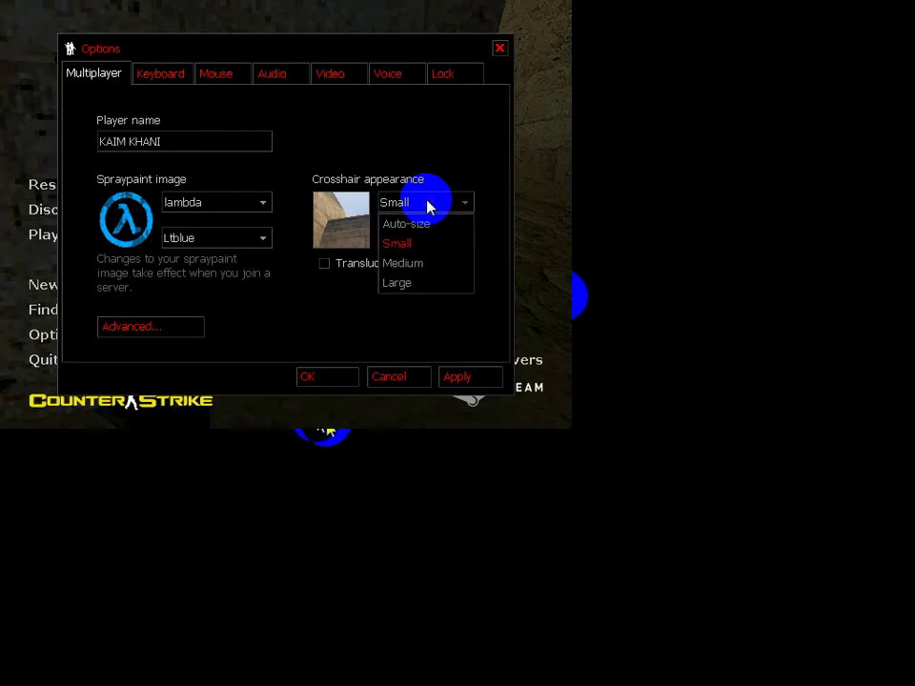
# Change the crosshair size to Auto-size after trying Medium and Large.
pyautogui.click(414, 263)
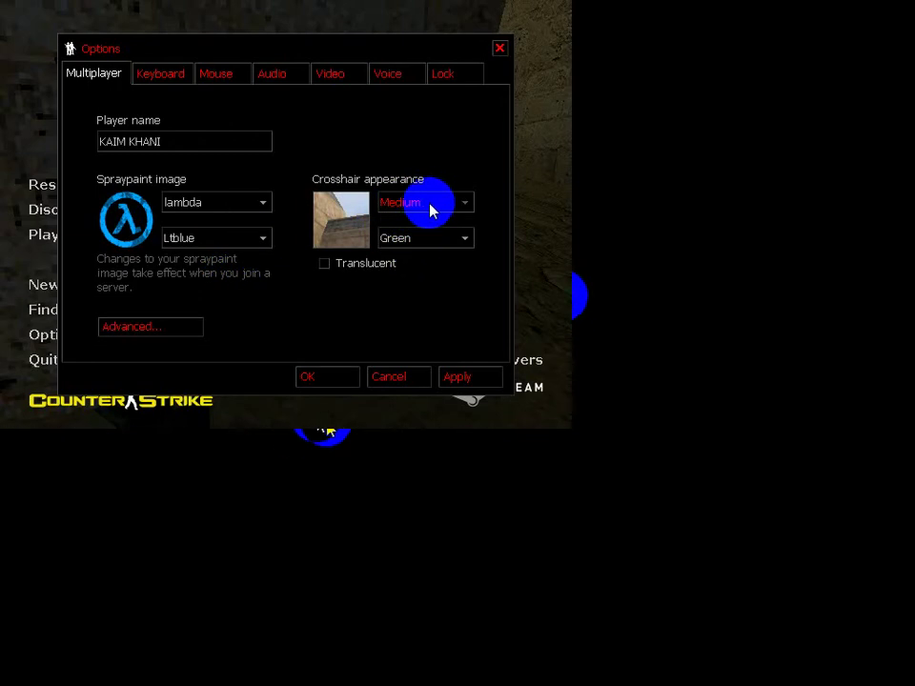
pyautogui.click(431, 210)
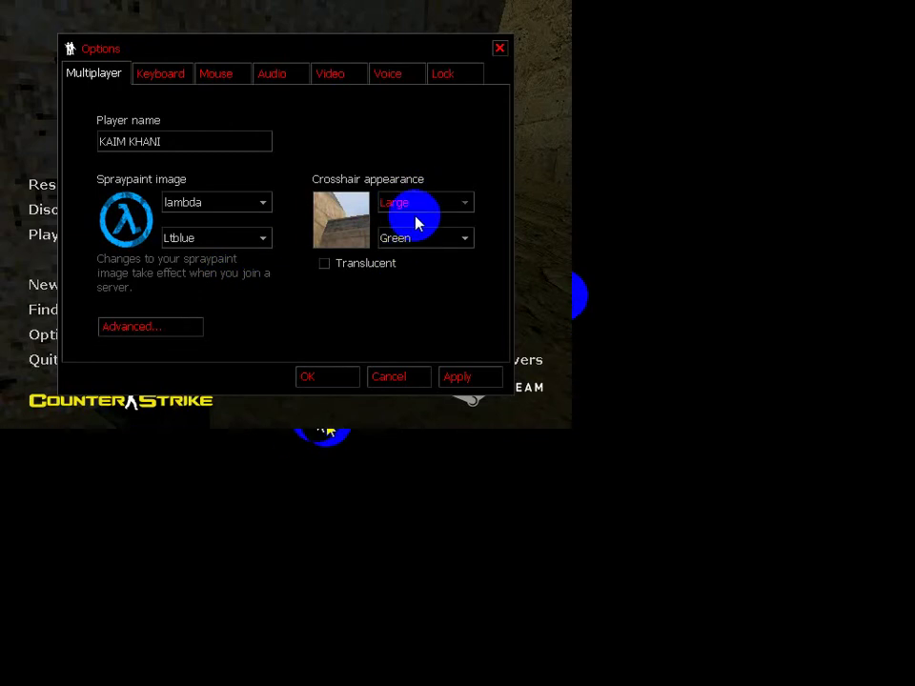
pyautogui.click(421, 204)
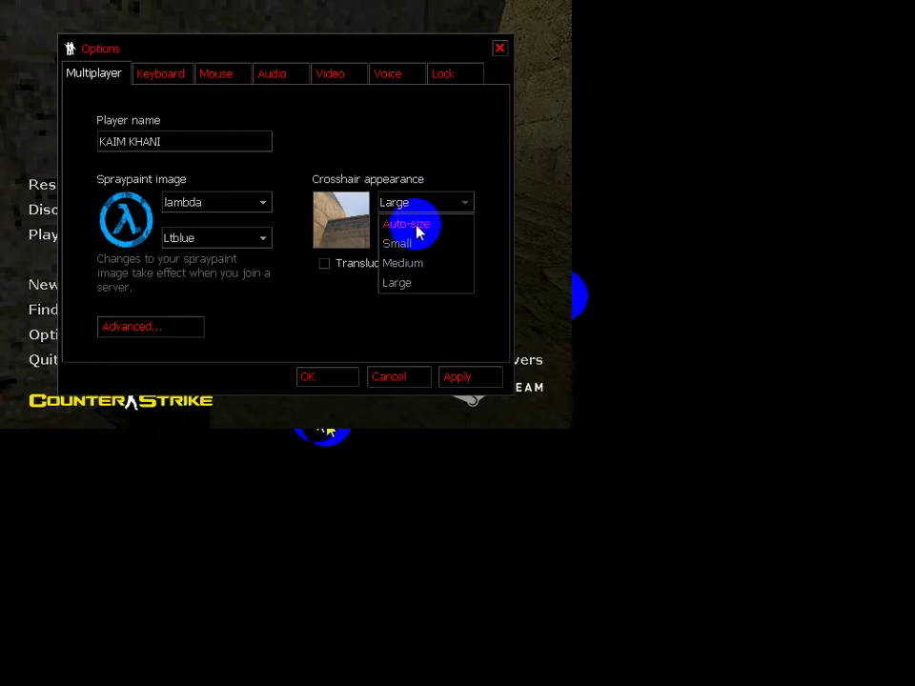
pyautogui.click(408, 224)
# Try Blue and Red as the crosshair colour and return it to Green.
pyautogui.click(405, 245)
pyautogui.click(391, 301)
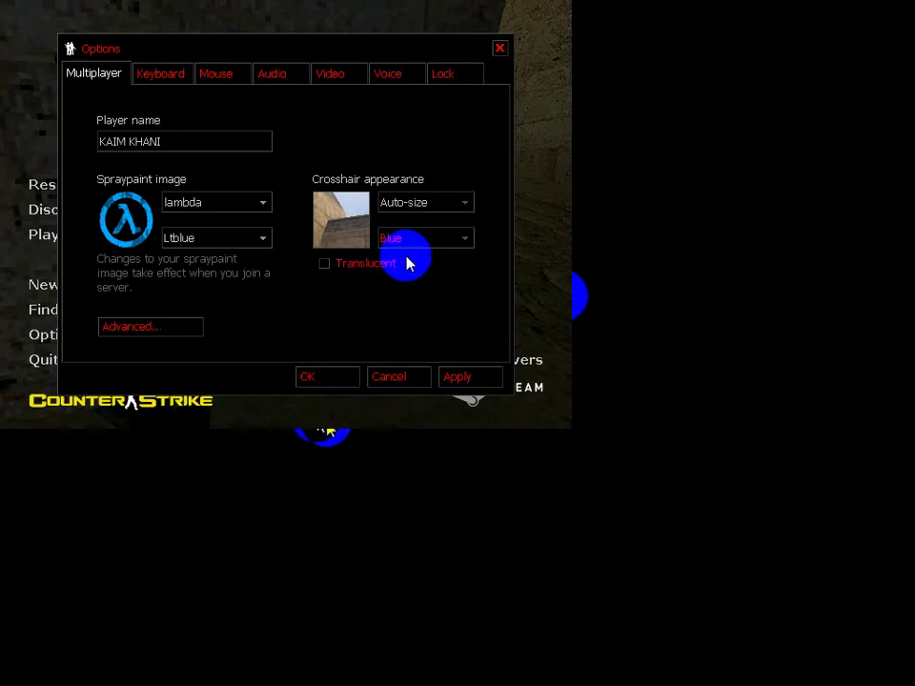
pyautogui.click(406, 240)
pyautogui.click(402, 278)
pyautogui.click(414, 237)
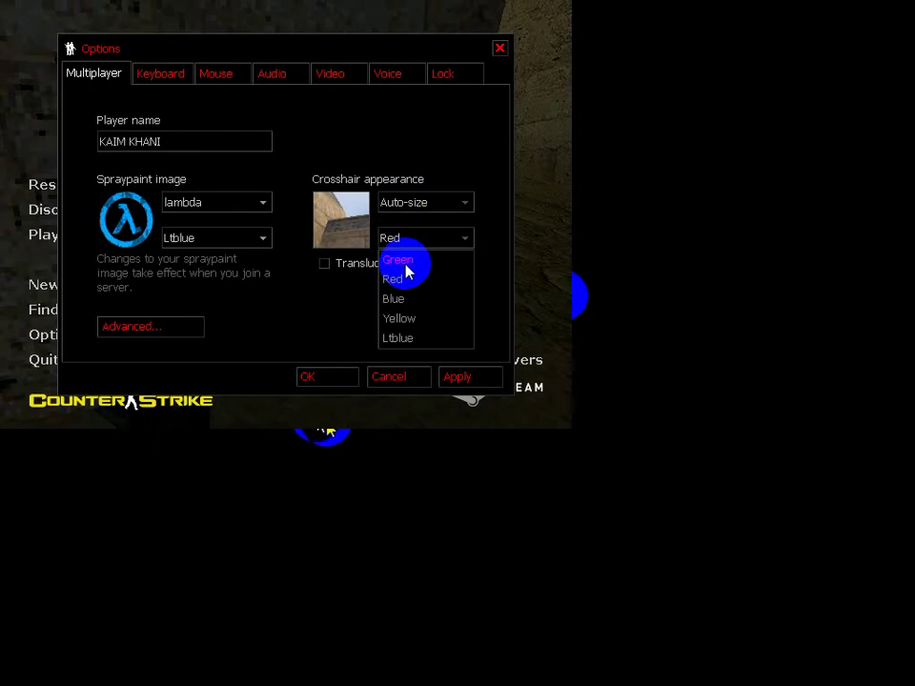
pyautogui.click(400, 260)
# Try the Translucent option for the crosshair and leave it switched off.
pyautogui.click(324, 264)
pyautogui.click(325, 265)
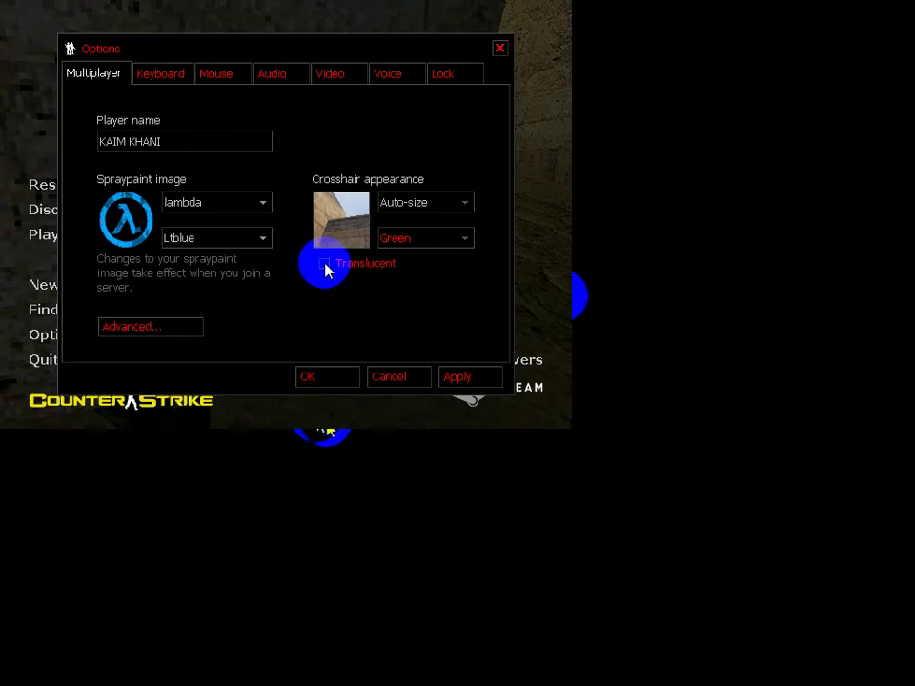
pyautogui.click(326, 265)
pyautogui.click(325, 265)
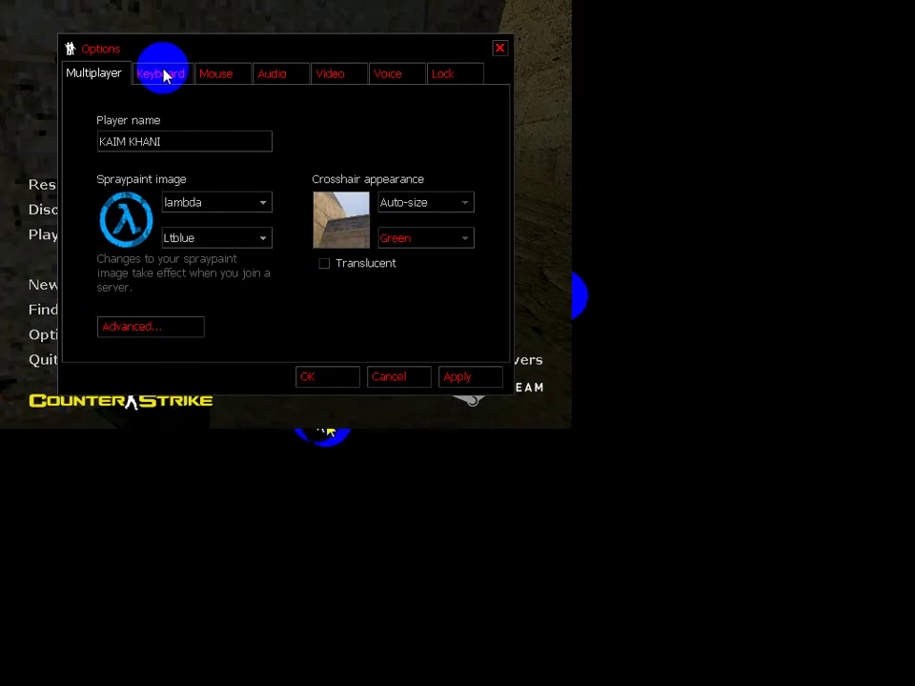
# Open the Keyboard settings and bind Move left (strafe) to the letter l.
pyautogui.click(163, 74)
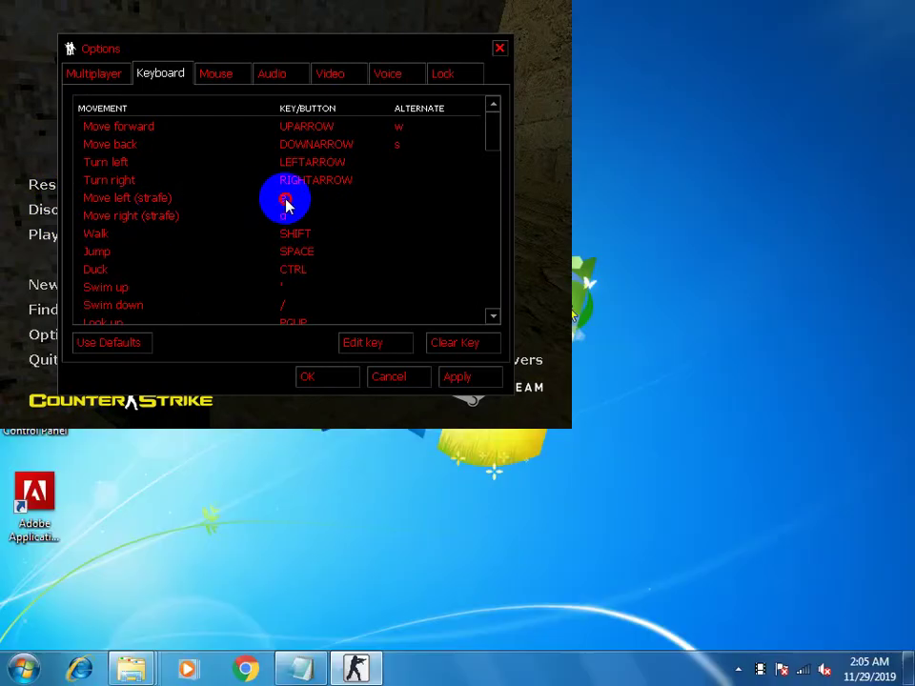
pyautogui.click(286, 202)
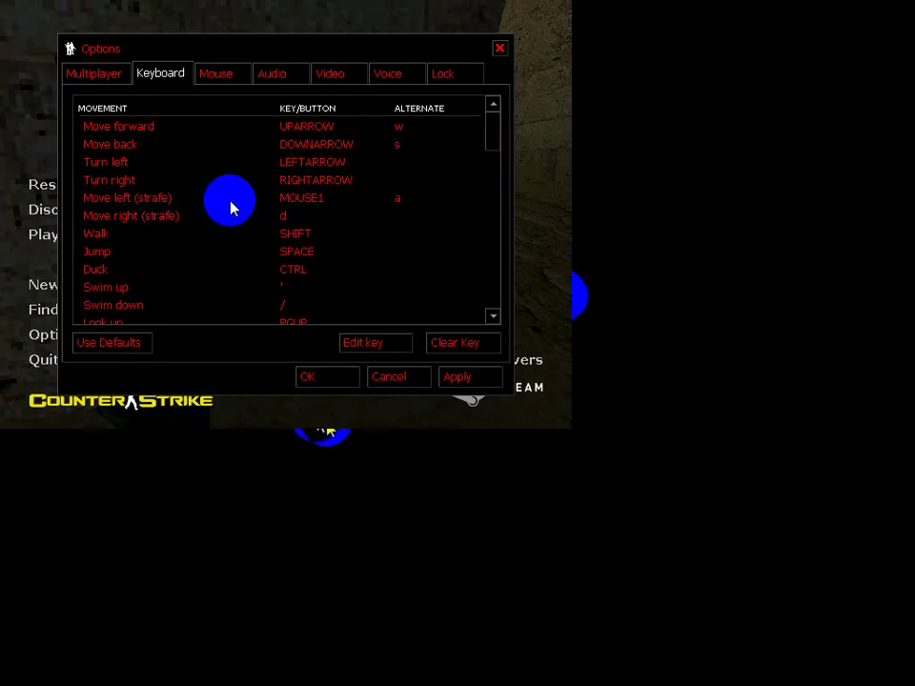
pyautogui.click(297, 202)
pyautogui.click(345, 326)
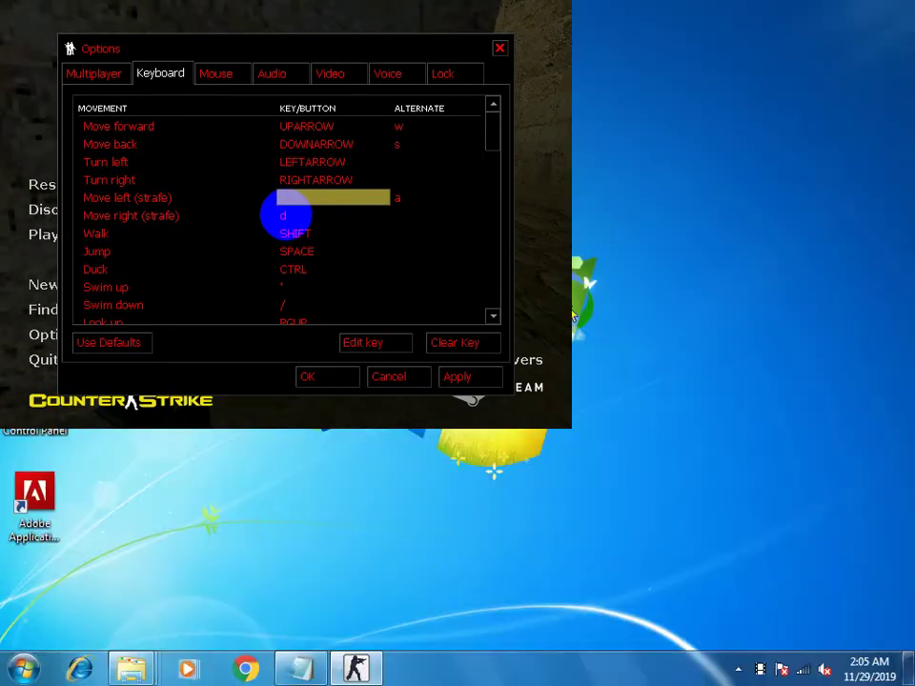
pyautogui.click(573, 312)
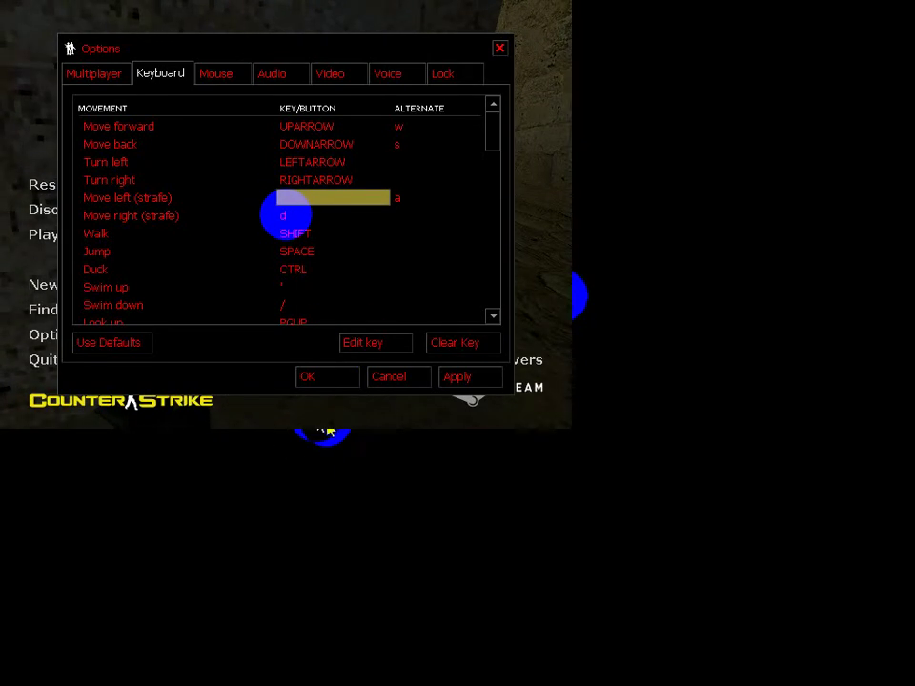
pyautogui.press('l')
# Bind Move right (strafe) to RIGHTARROW in the movement controls.
pyautogui.click(363, 347)
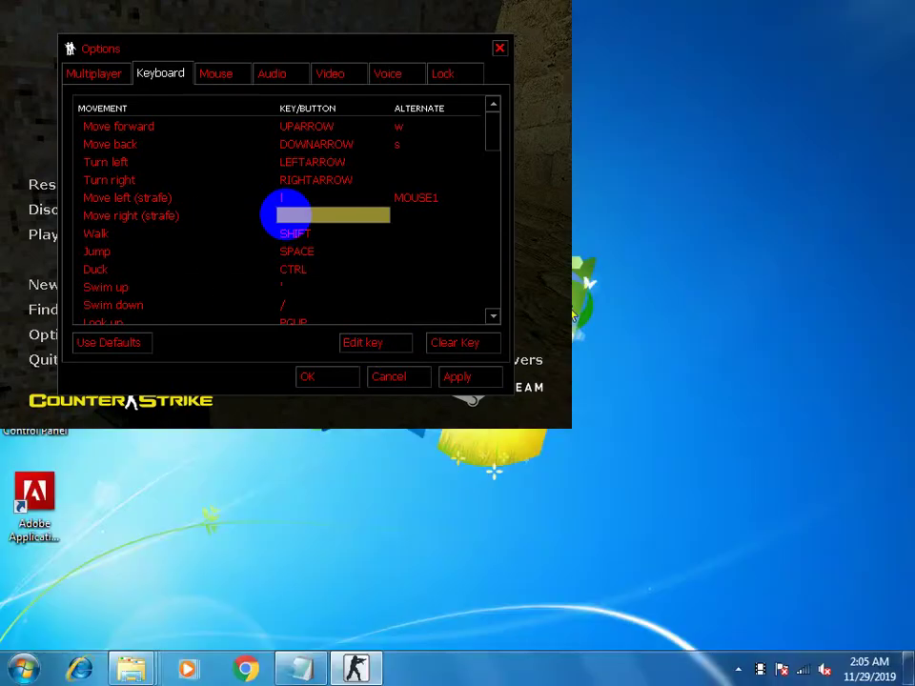
pyautogui.click(573, 316)
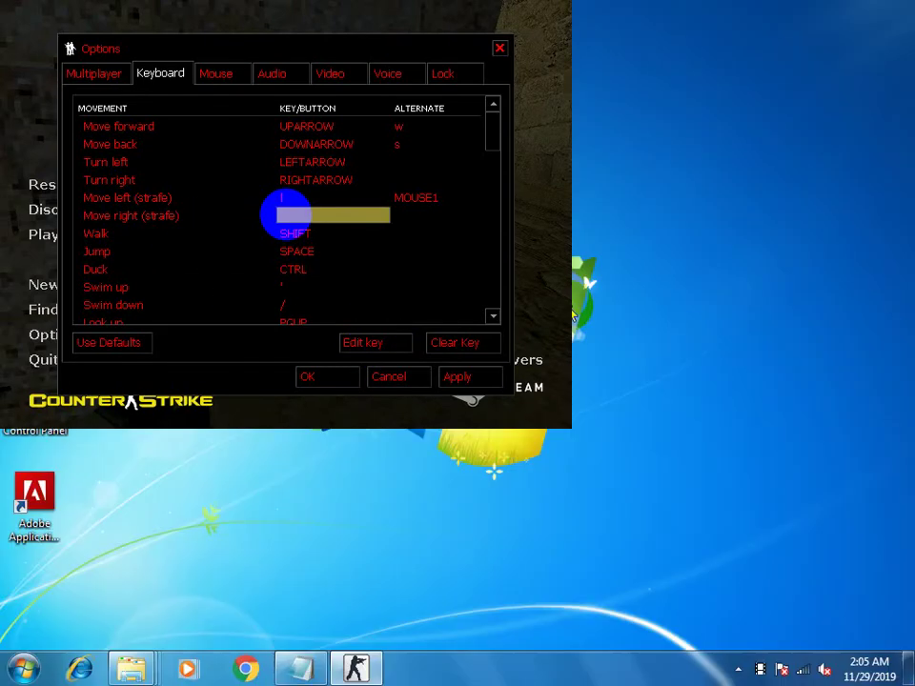
pyautogui.click(573, 315)
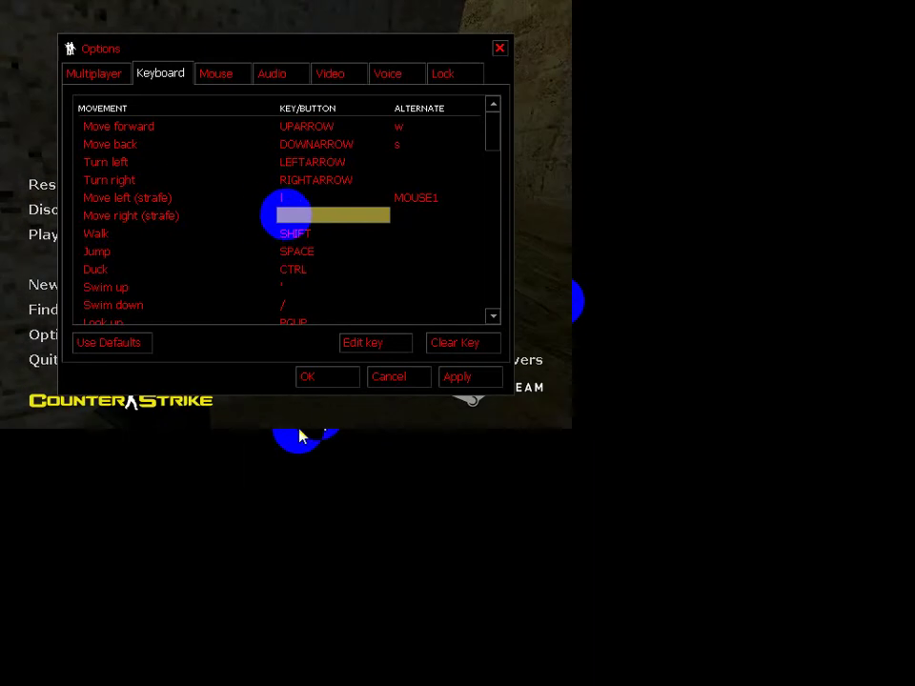
pyautogui.click(371, 224)
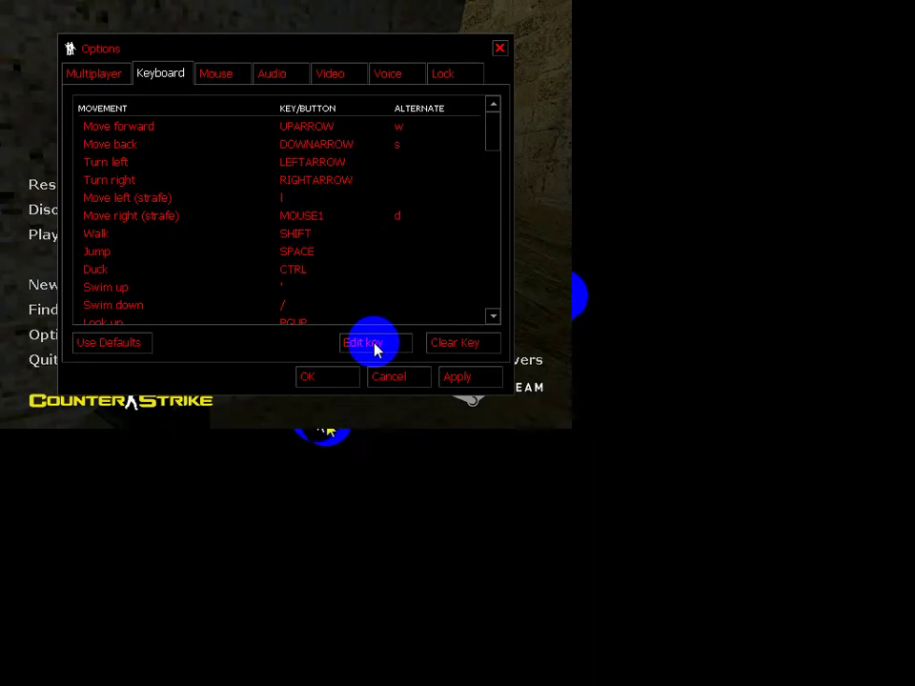
pyautogui.doubleClick(286, 214)
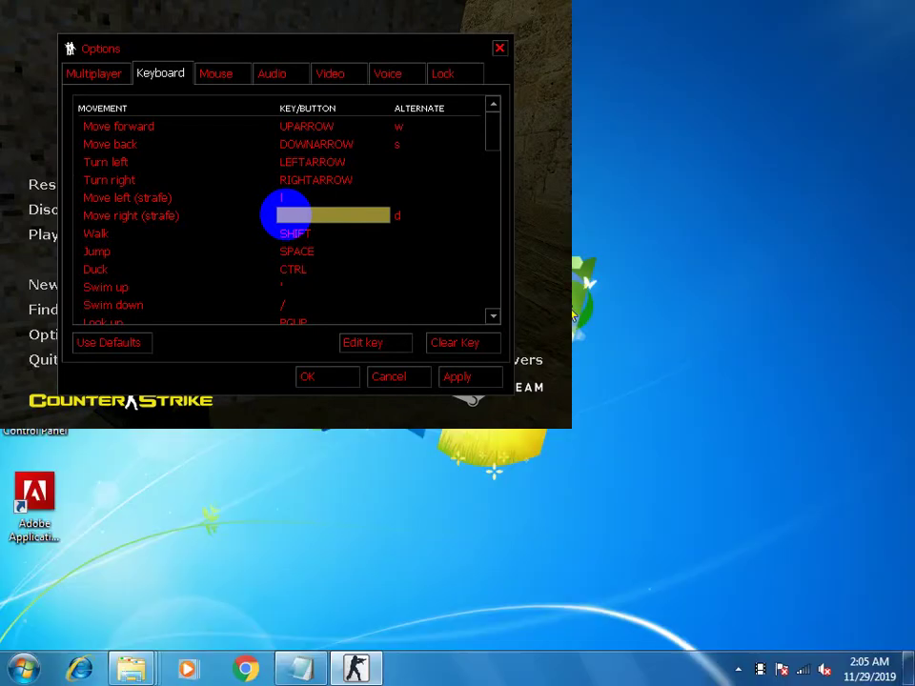
pyautogui.click(573, 310)
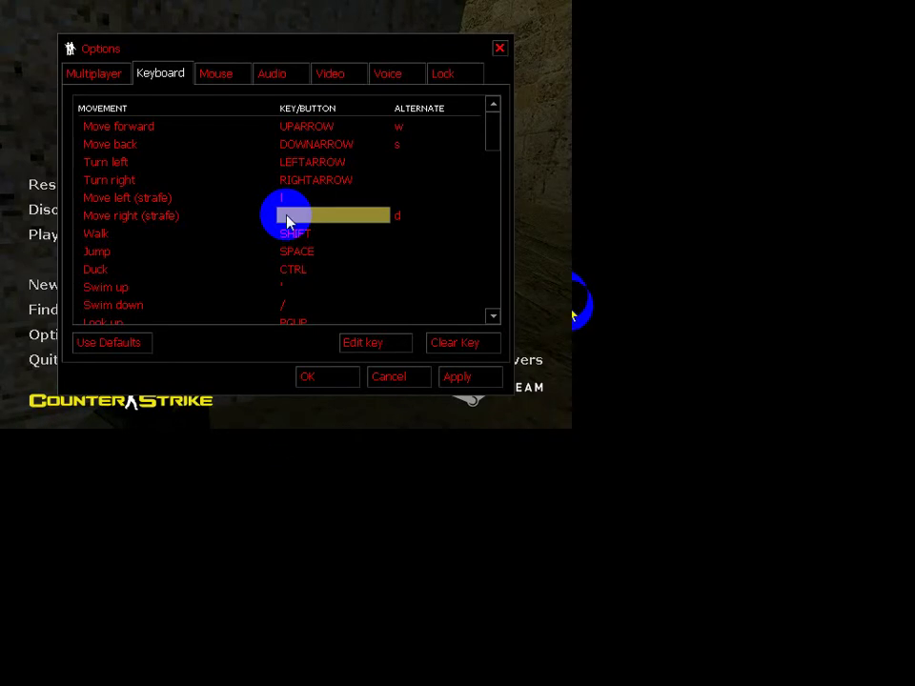
pyautogui.press('Right')
pyautogui.click(327, 218)
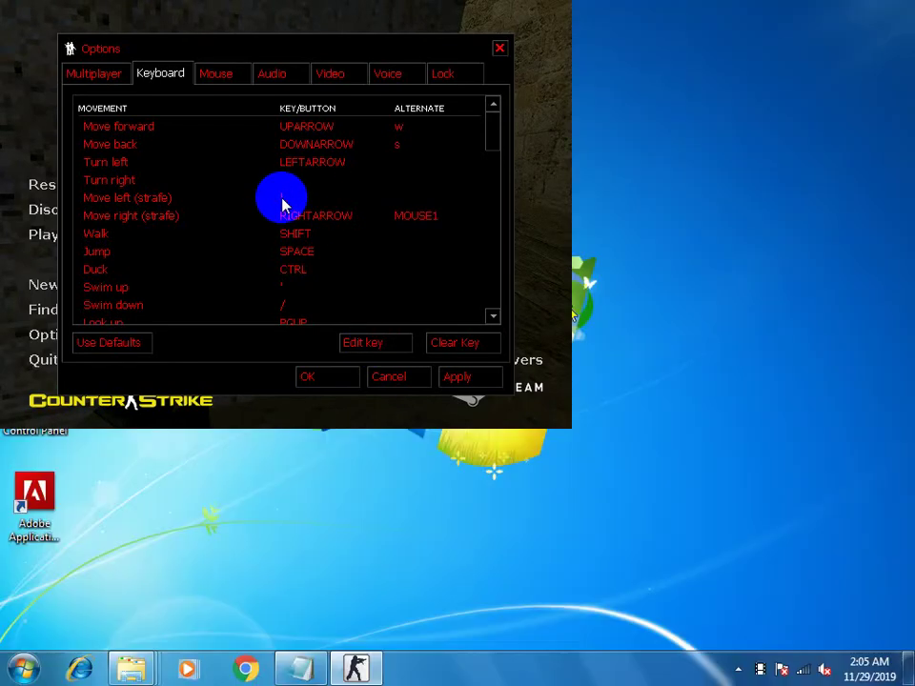
# Rebind Move left (strafe) to LEFTARROW in the movement controls.
pyautogui.doubleClick(282, 205)
pyautogui.click(302, 434)
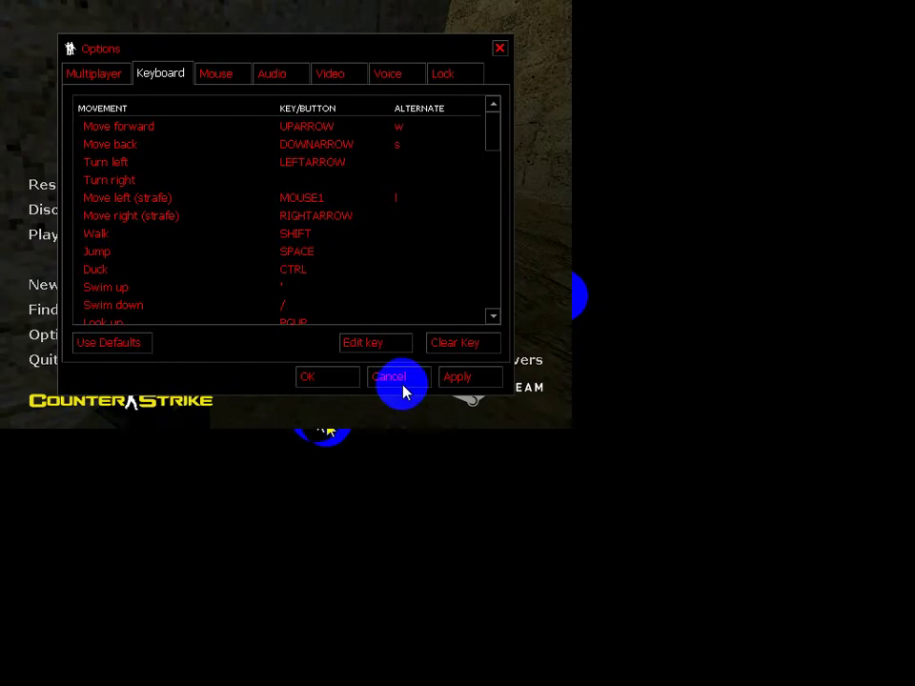
pyautogui.doubleClick(287, 202)
pyautogui.press('Left')
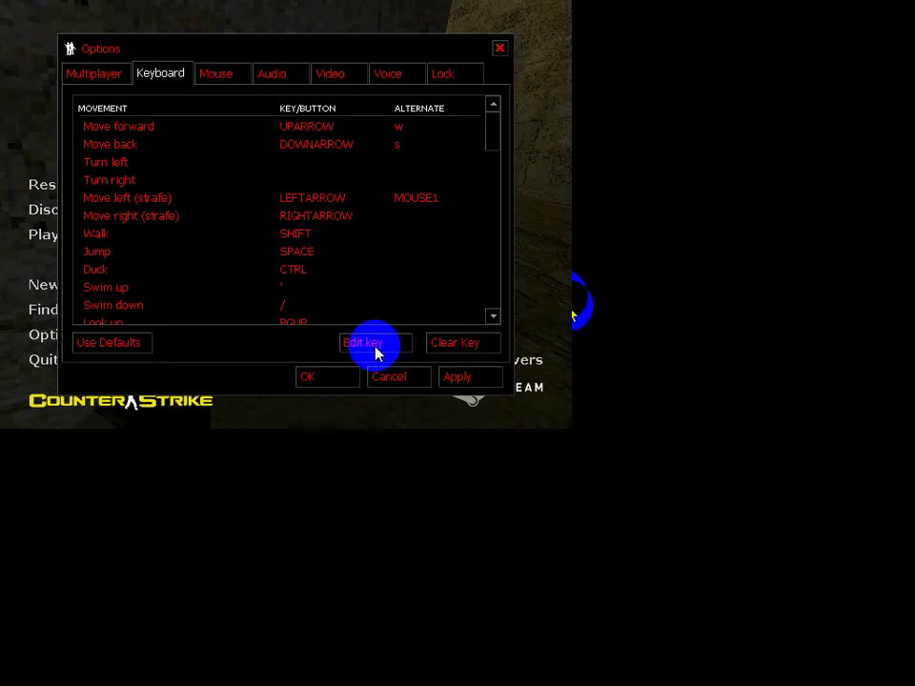
# Bind Jump to CTRL and Duck to KP_INS in the movement controls.
pyautogui.click(373, 347)
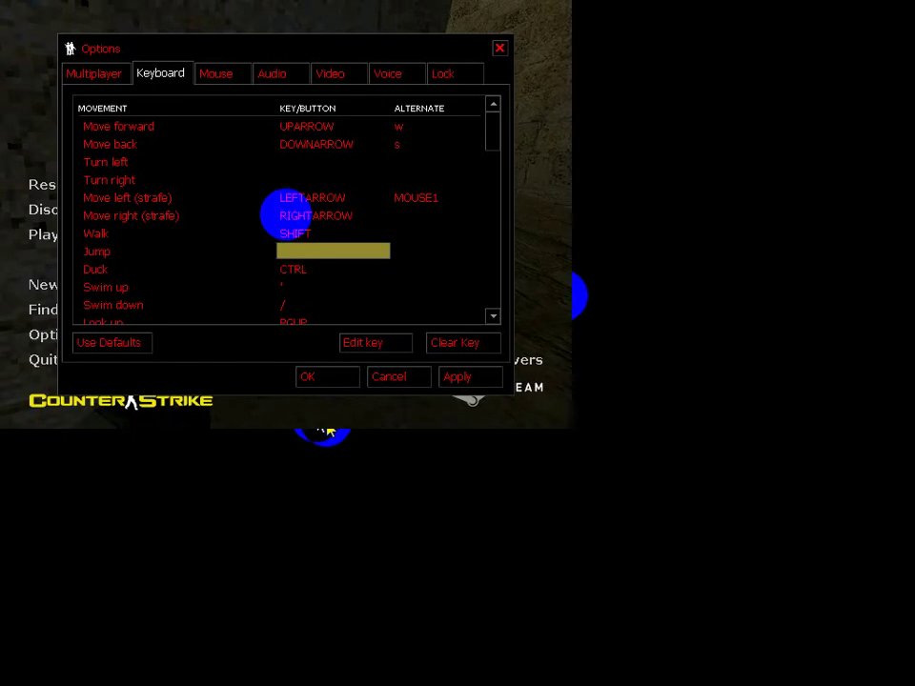
pyautogui.press('ctrl')
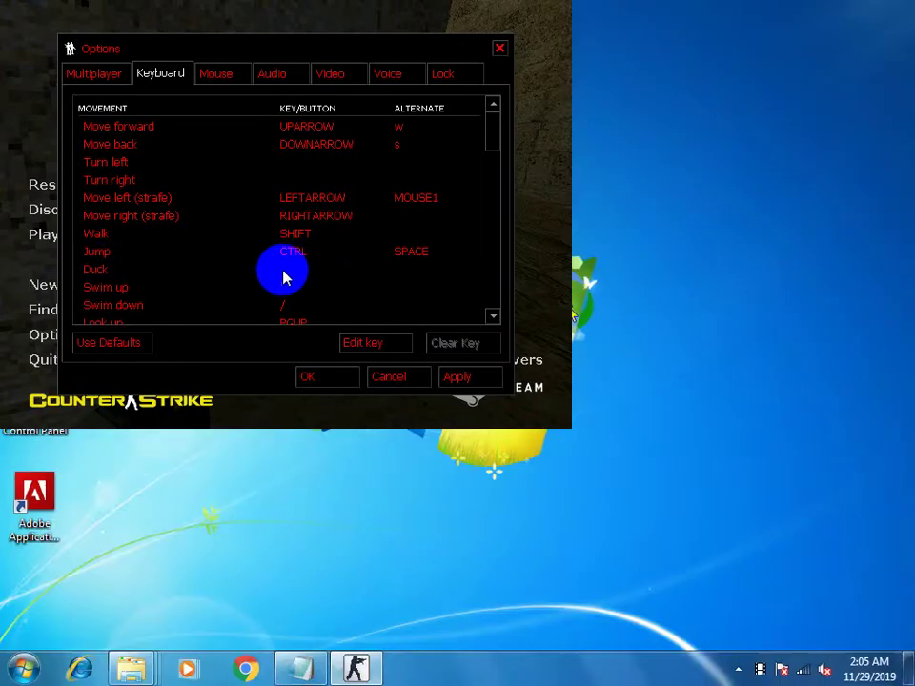
pyautogui.doubleClick(282, 272)
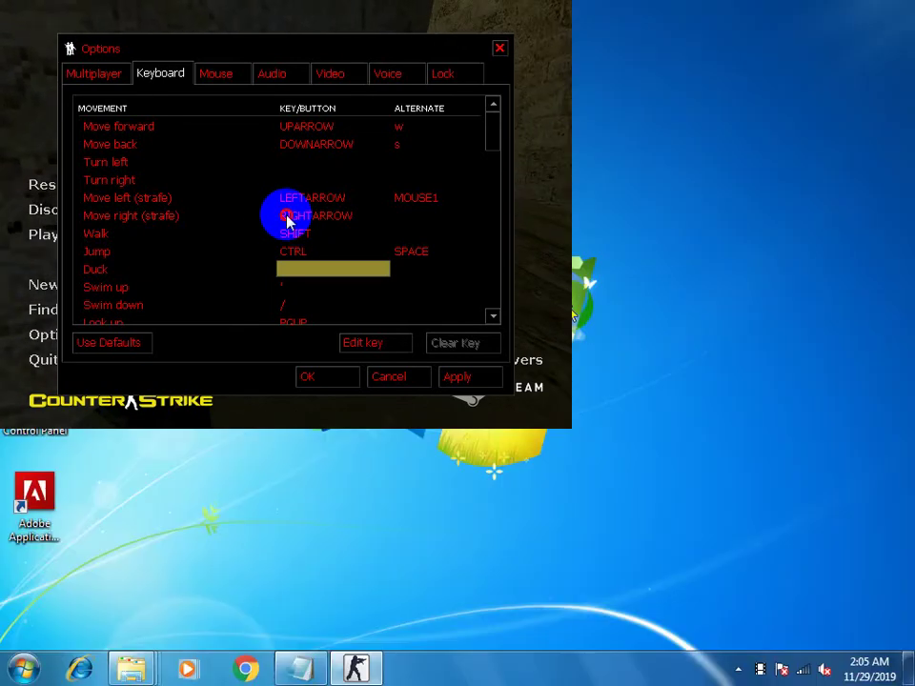
pyautogui.click(282, 268)
pyautogui.click(373, 345)
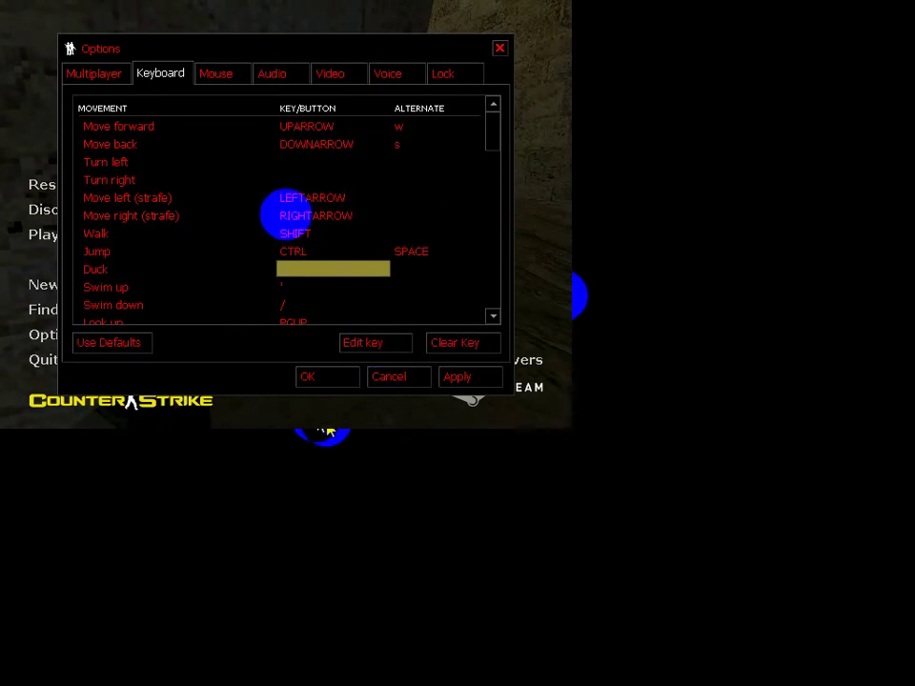
pyautogui.press('KP_Insert')
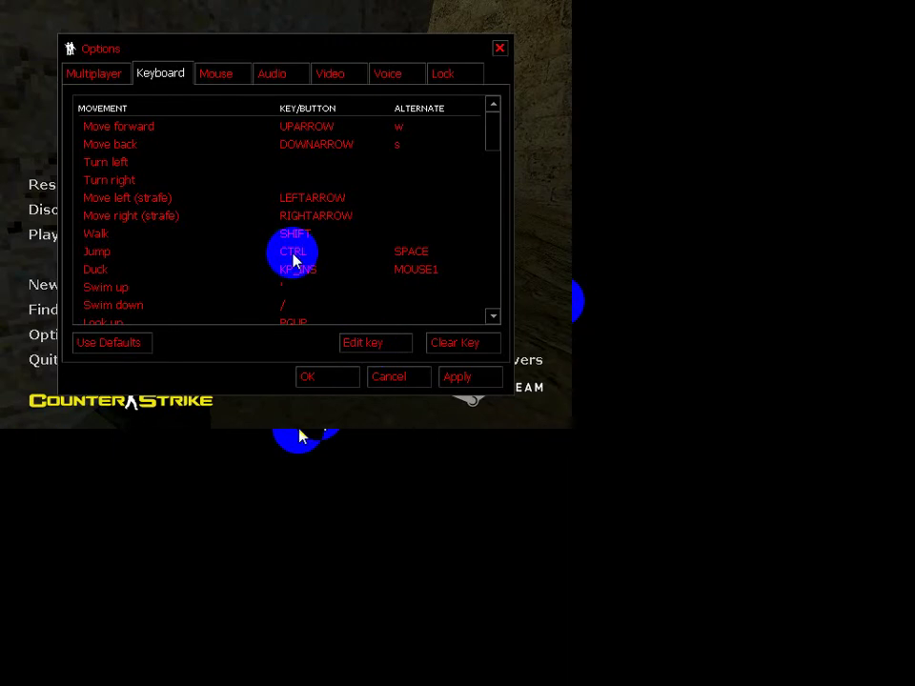
# Edit the Jump binding again, assigning MOUSE1 and then CTRL as its main key.
pyautogui.doubleClick(293, 253)
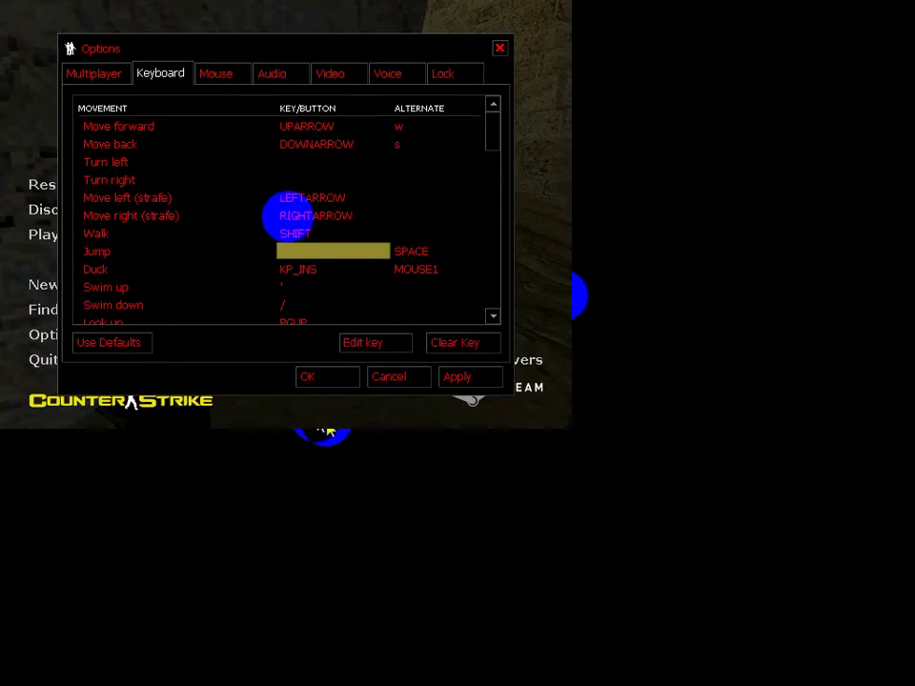
pyautogui.click(303, 262)
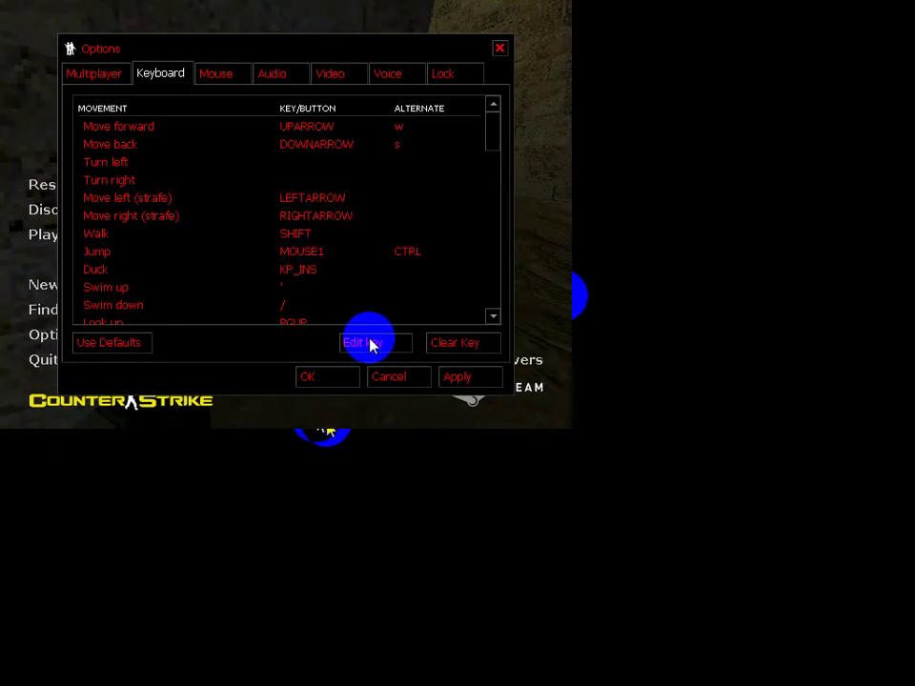
pyautogui.click(369, 343)
pyautogui.click(575, 314)
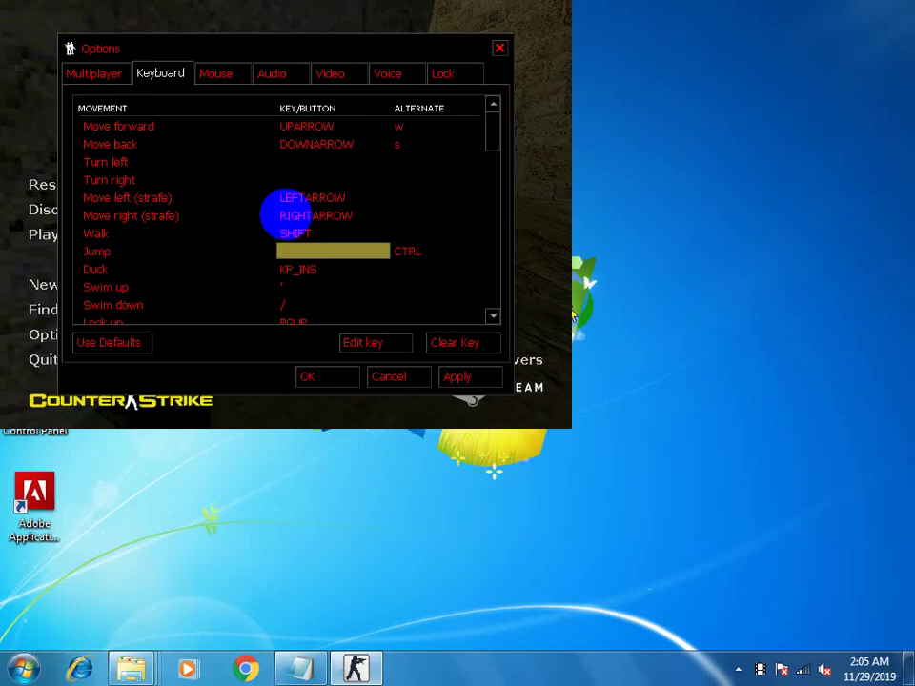
pyautogui.click(574, 316)
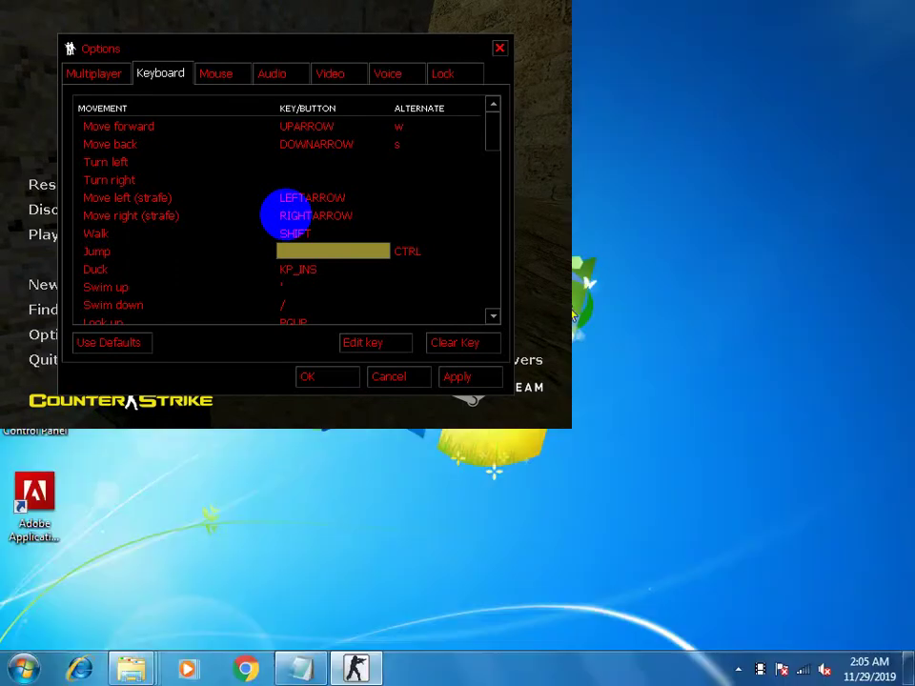
pyautogui.click(575, 315)
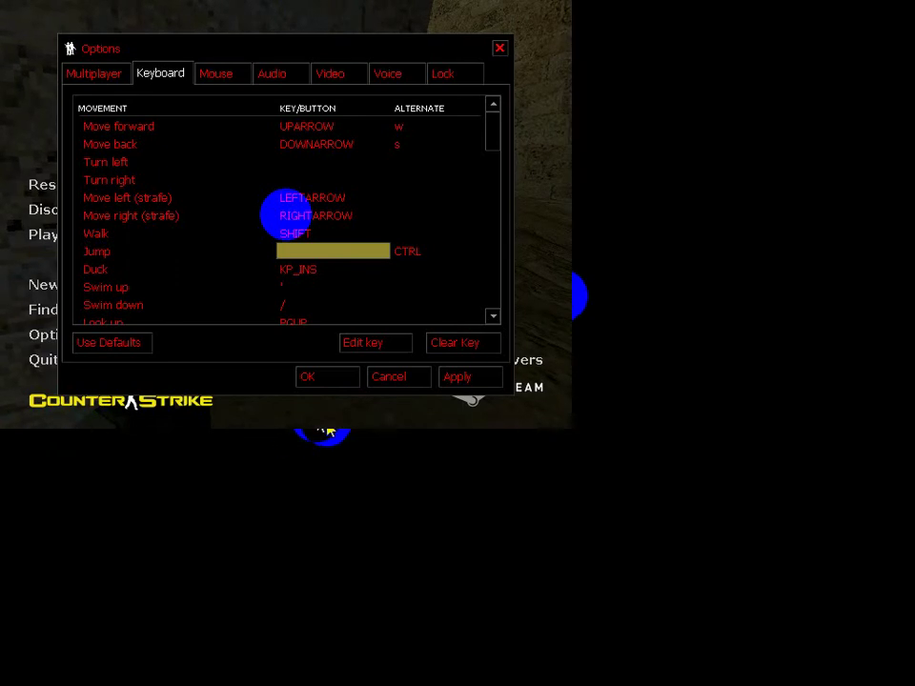
pyautogui.click(368, 343)
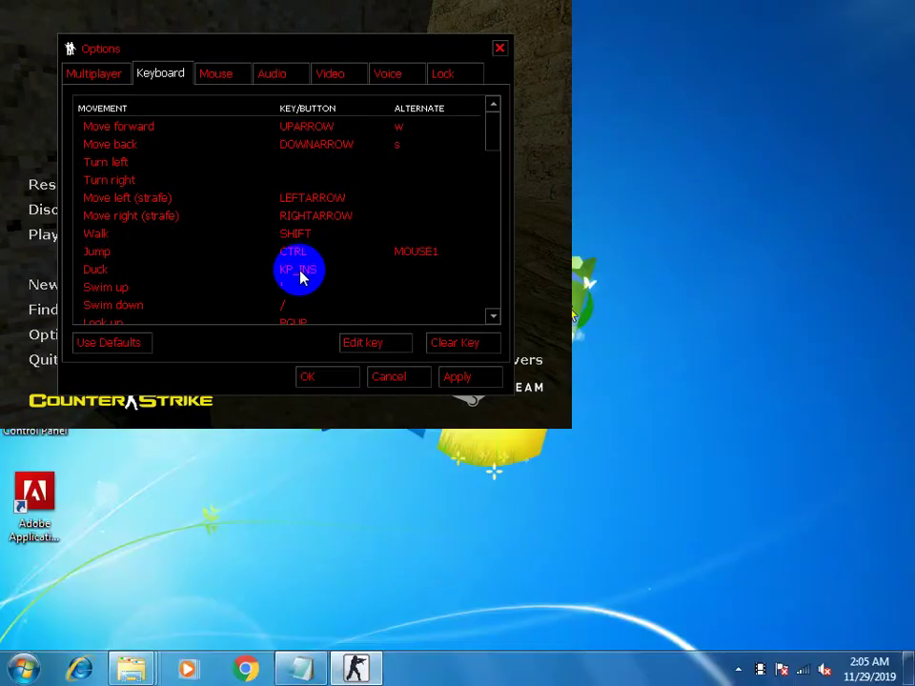
pyautogui.click(573, 316)
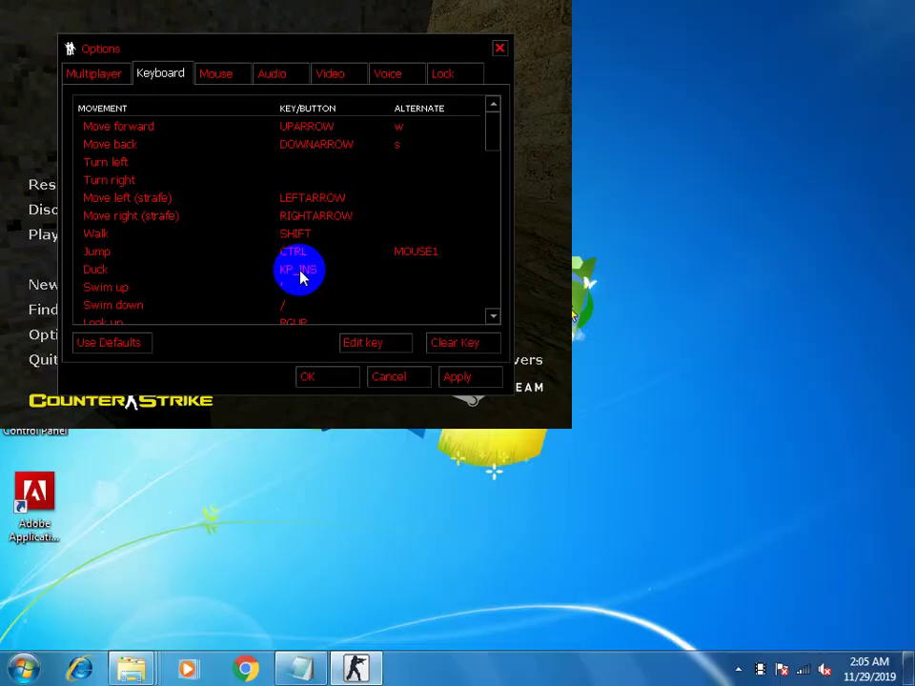
# Rebind Jump to KP_INS and Duck to CTRL in the movement controls.
pyautogui.click(573, 315)
pyautogui.click(368, 345)
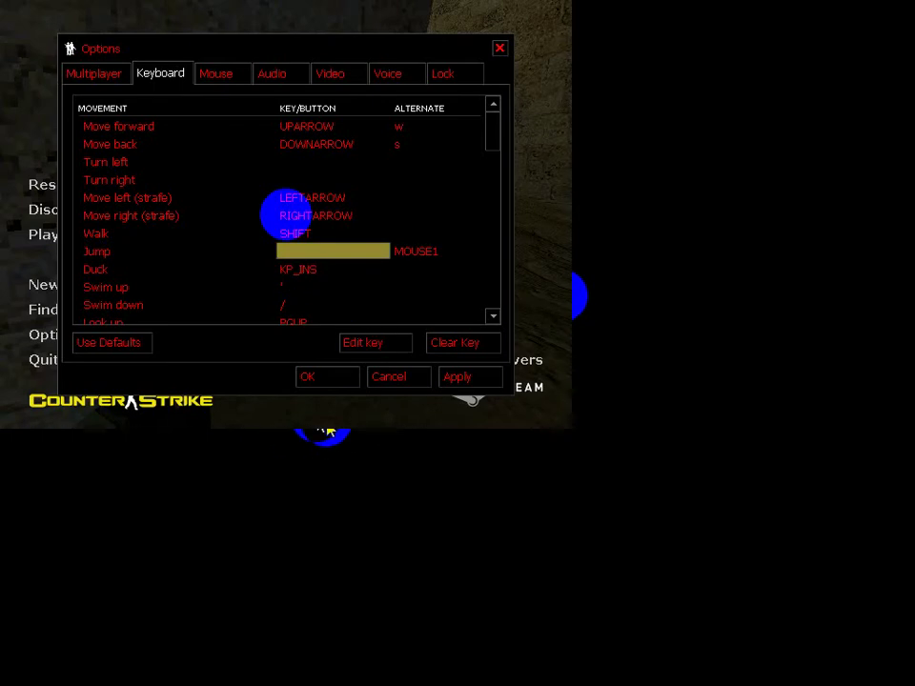
pyautogui.press('ctrl')
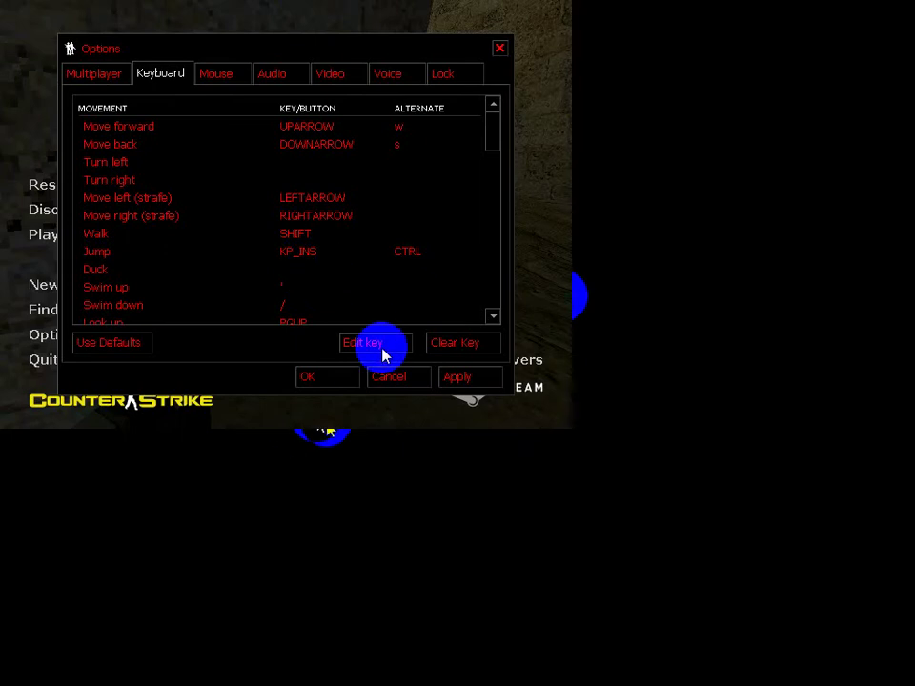
pyautogui.click(377, 345)
pyautogui.press('KP_Insert')
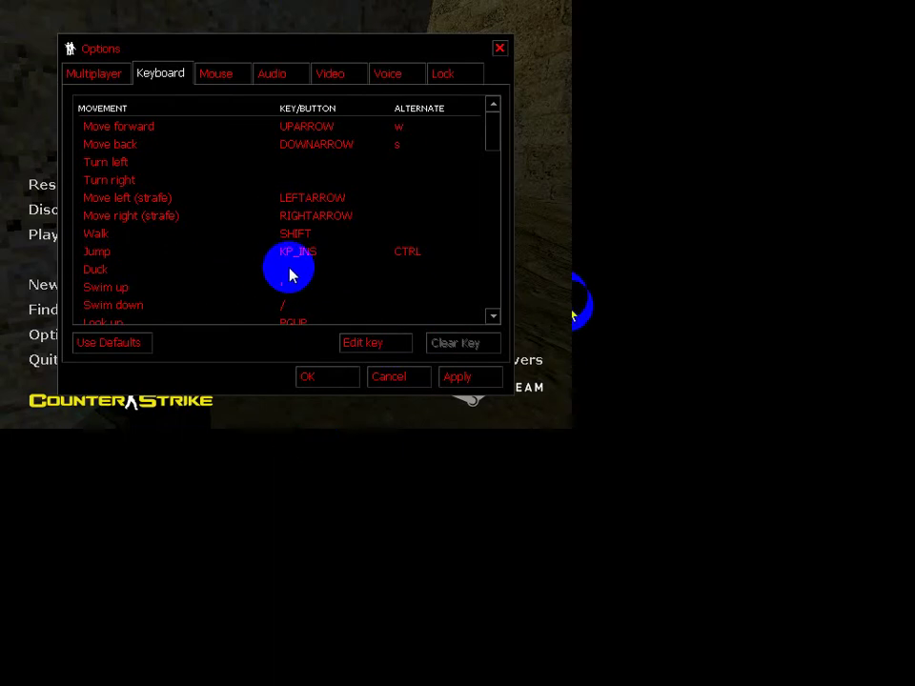
pyautogui.doubleClick(292, 271)
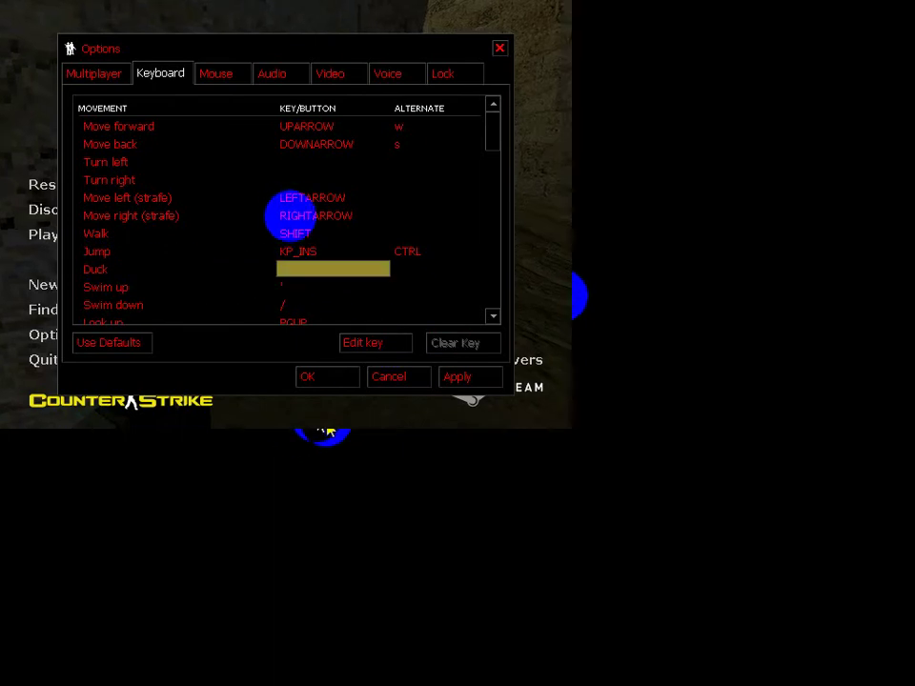
pyautogui.press('ctrl')
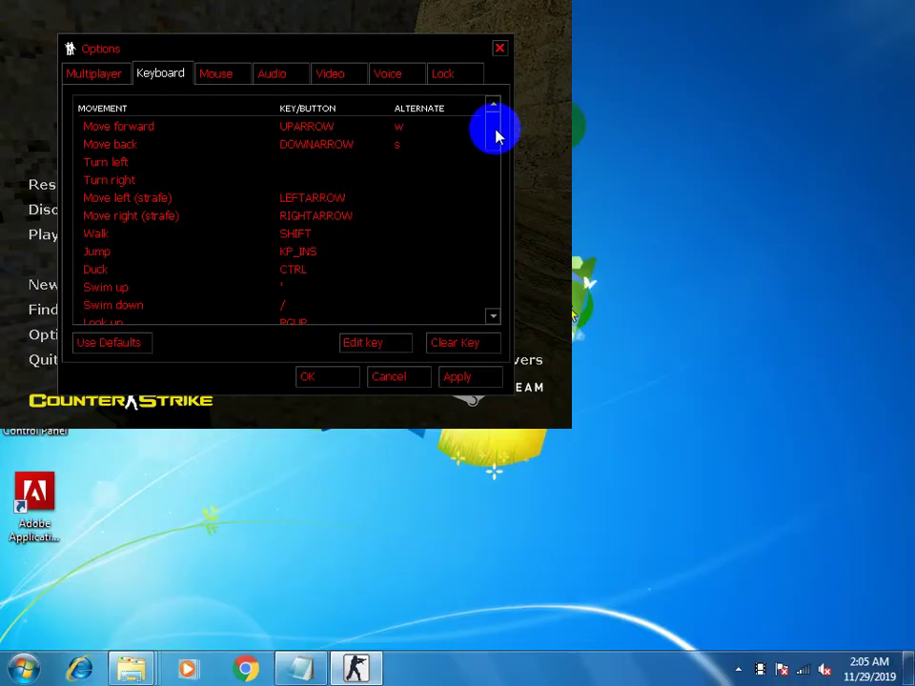
# Bind Drop current weapon to ENTER with MOUSE1 as its alternate in the combat controls.
pyautogui.moveTo(496, 136); pyautogui.dragTo(503, 211)
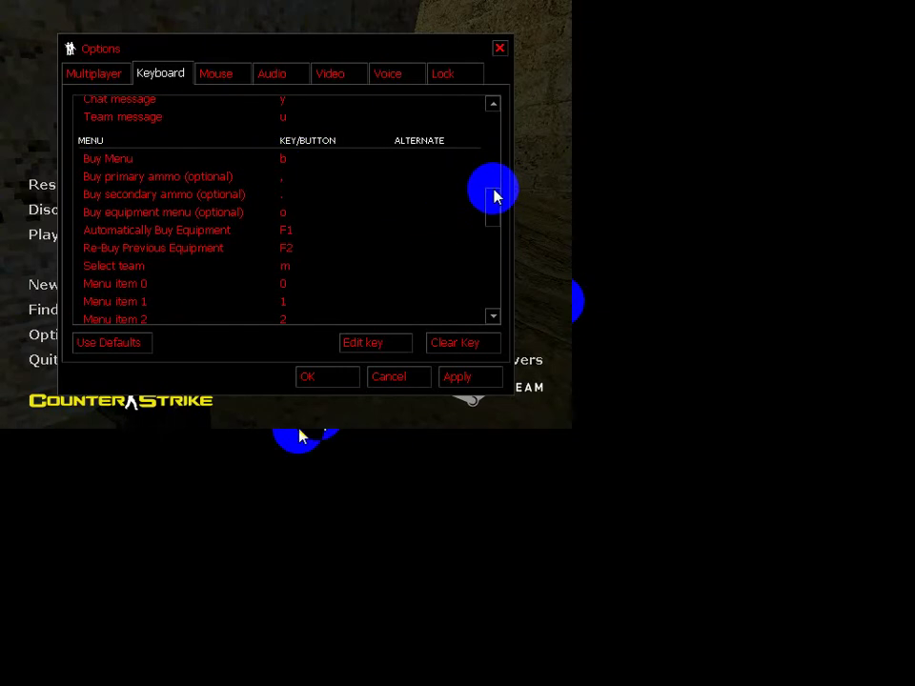
pyautogui.moveTo(495, 196); pyautogui.dragTo(506, 267)
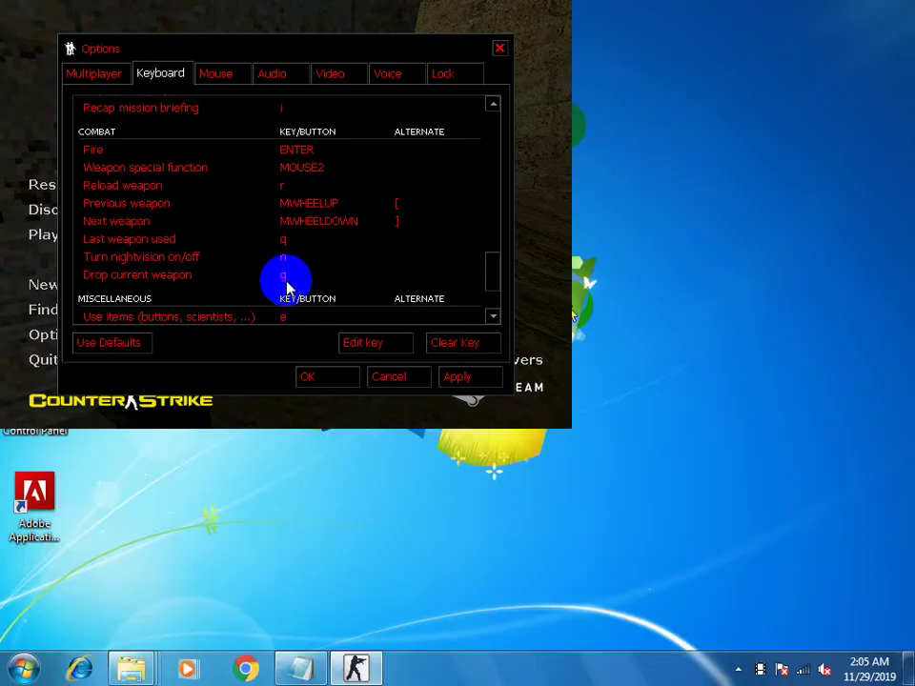
pyautogui.doubleClick(282, 276)
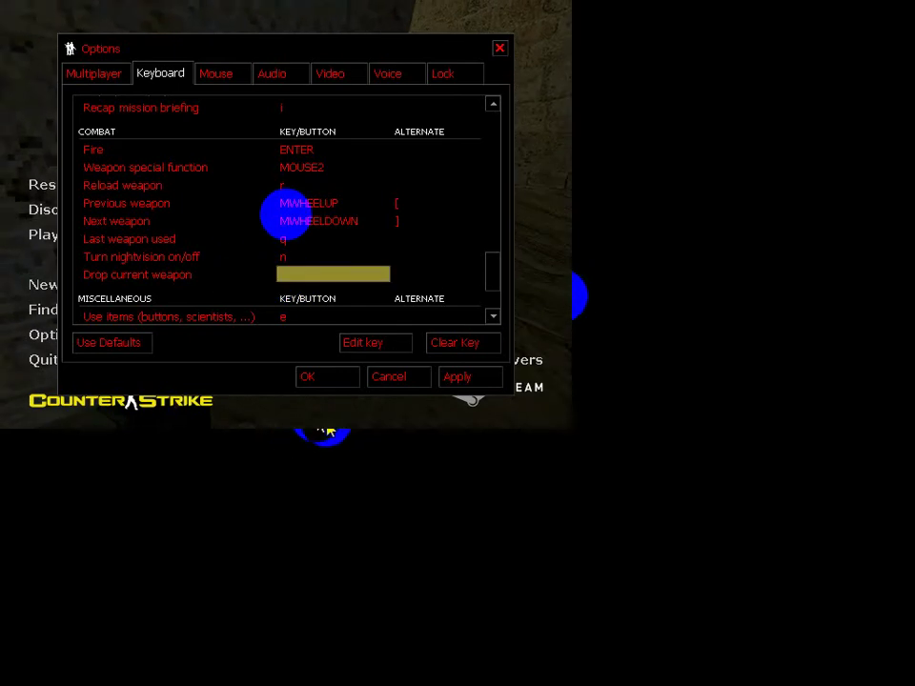
pyautogui.middleClick(347, 327)
pyautogui.press('Return')
pyautogui.click(360, 345)
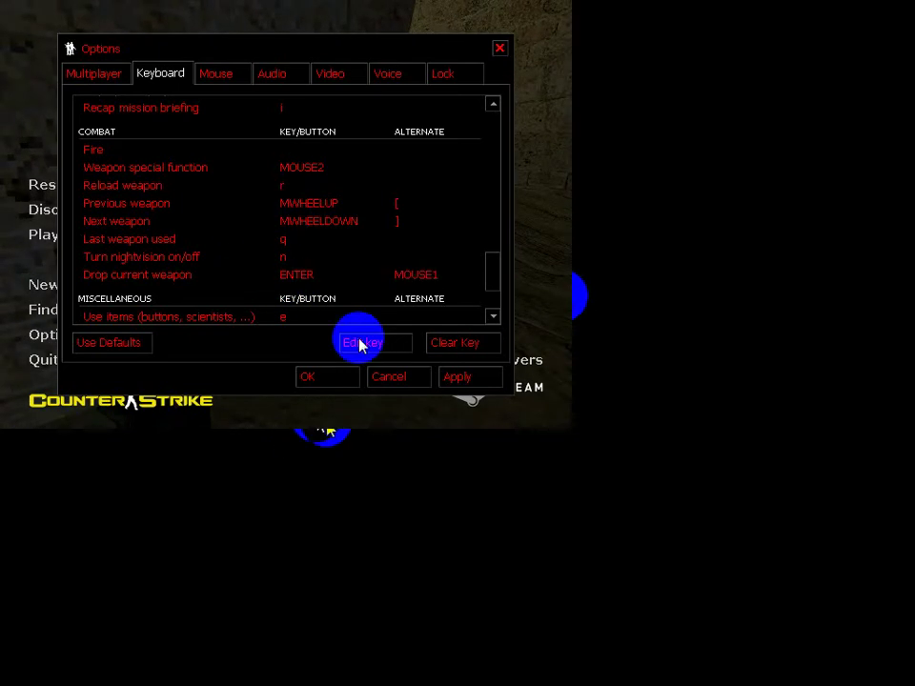
# Check the remaining combat and miscellaneous bindings, and apply the keyboard settings to return to the game menu.
pyautogui.scroll(-2, 493, 274)
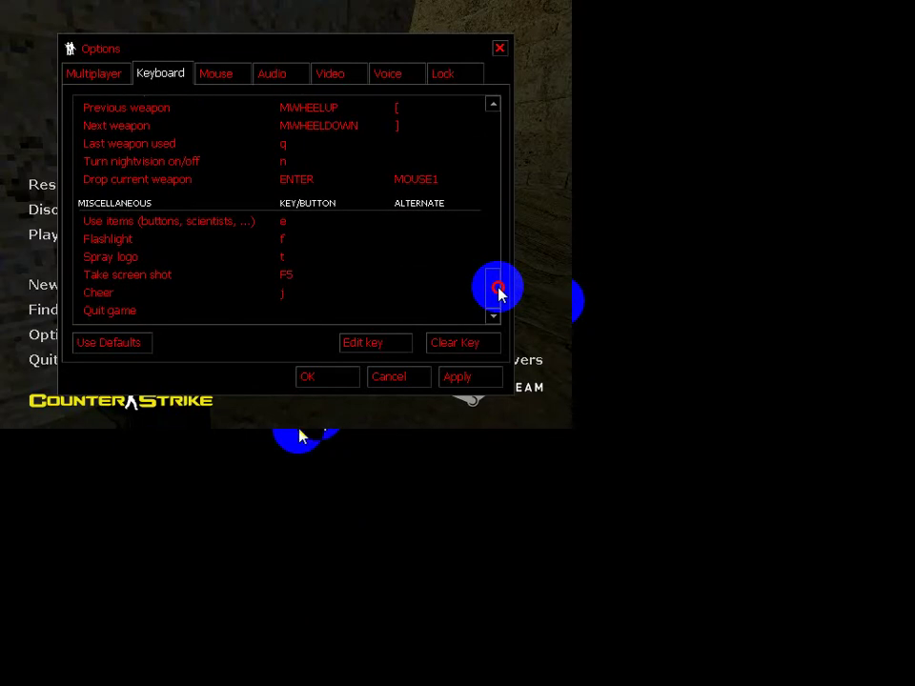
pyautogui.moveTo(497, 293); pyautogui.dragTo(501, 270)
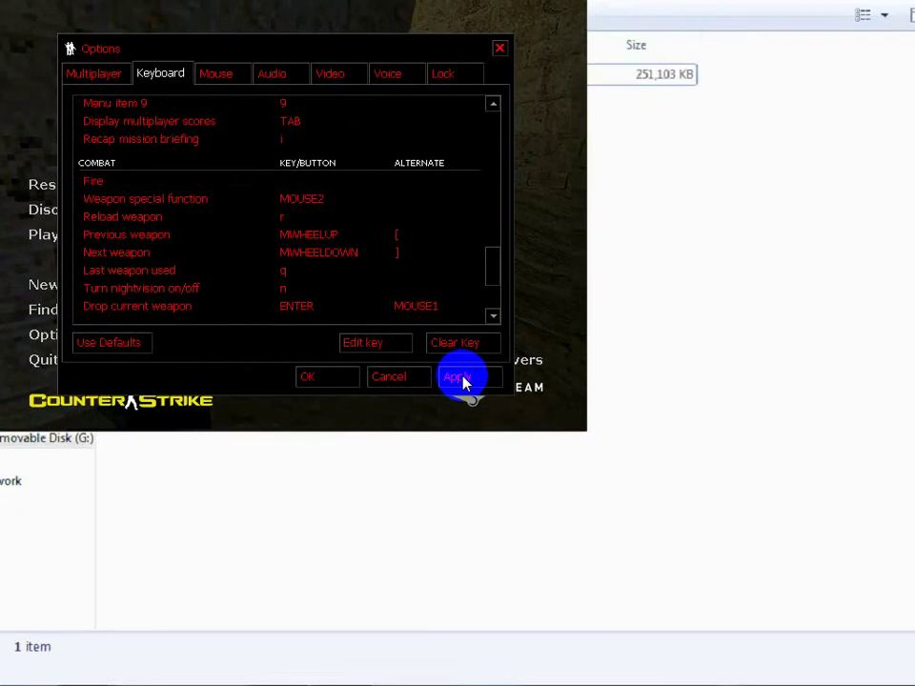
pyautogui.click(460, 377)
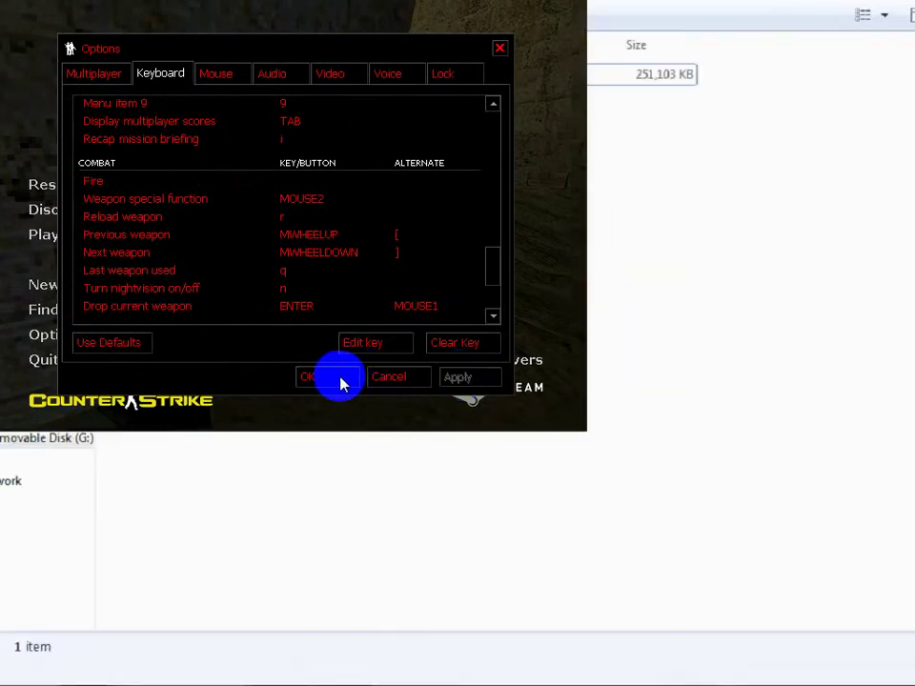
pyautogui.click(308, 380)
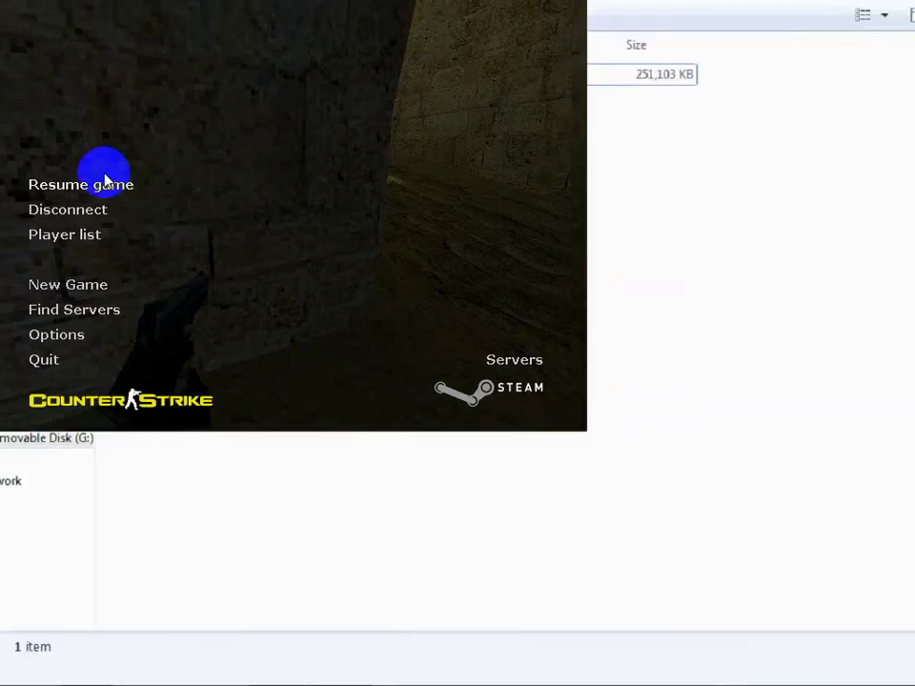
# Resume the game and test the controls by walking forward, trying to drop the pistol and cycling through the weapons.
pyautogui.click(94, 183)
pyautogui.press('w')
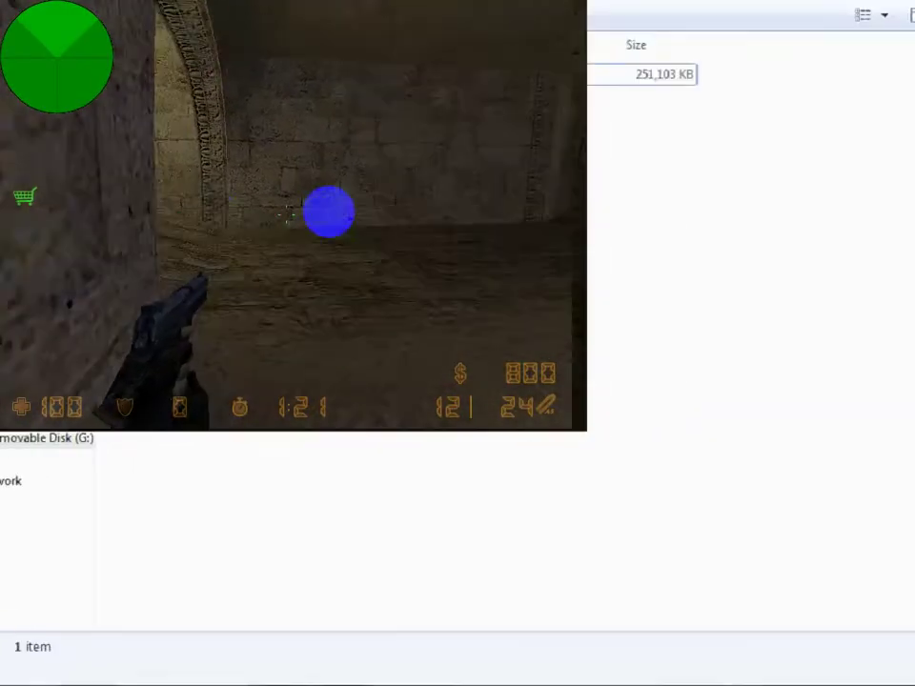
pyautogui.press('w')
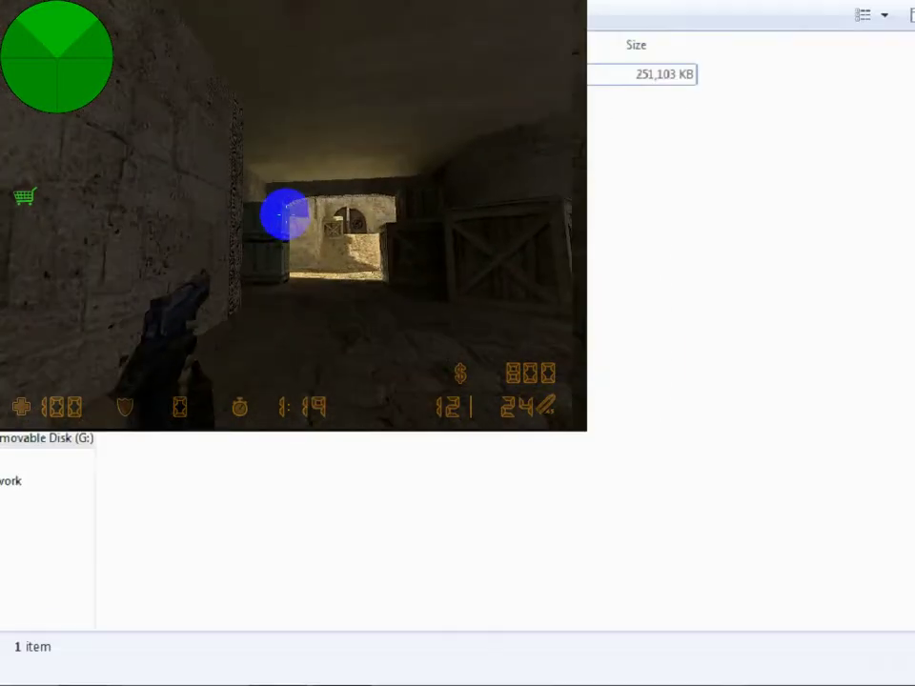
pyautogui.press('g')
pyautogui.press('w')
pyautogui.scroll(-2, 285, 215)
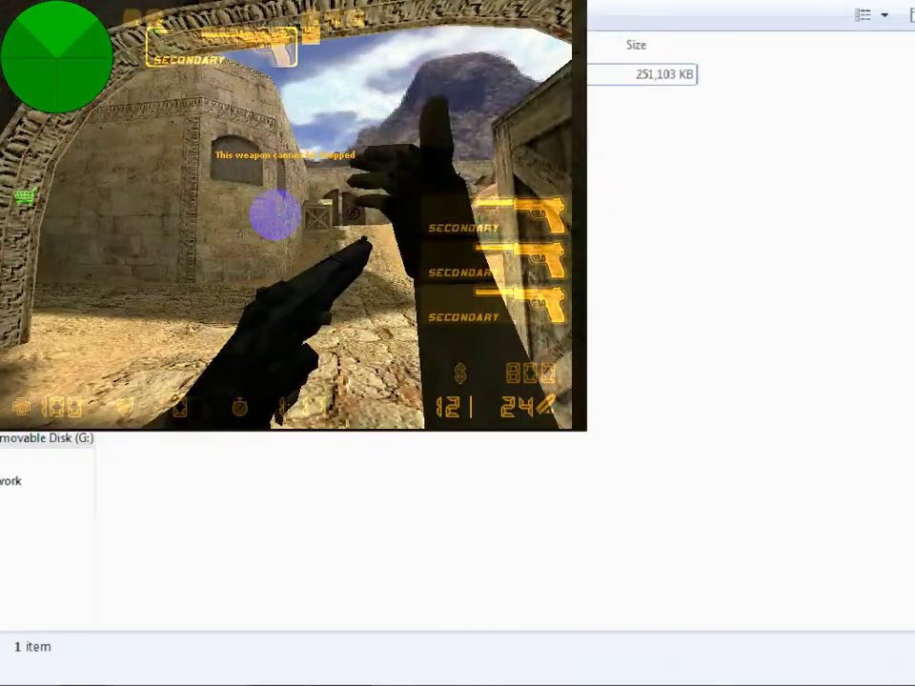
pyautogui.scroll(-1, 286, 214)
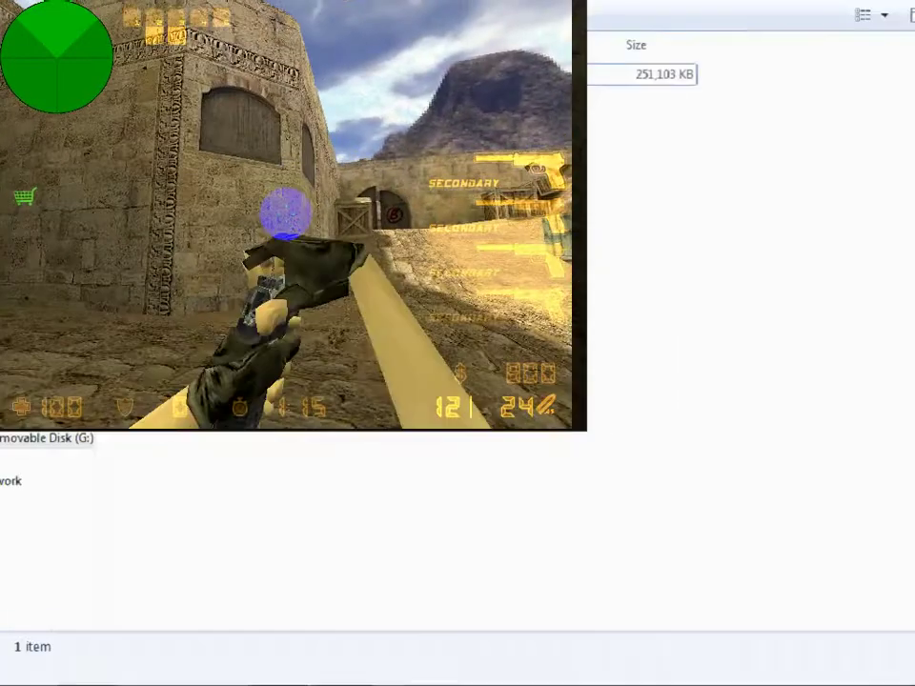
pyautogui.press('w')
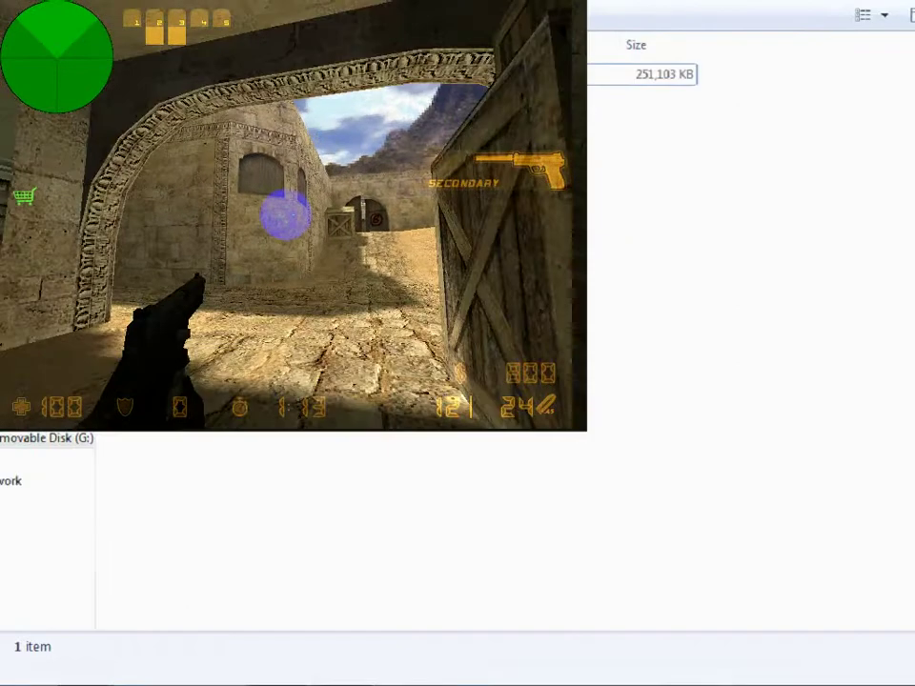
# Pause the game and reopen the keyboard control options.
pyautogui.press('Escape')
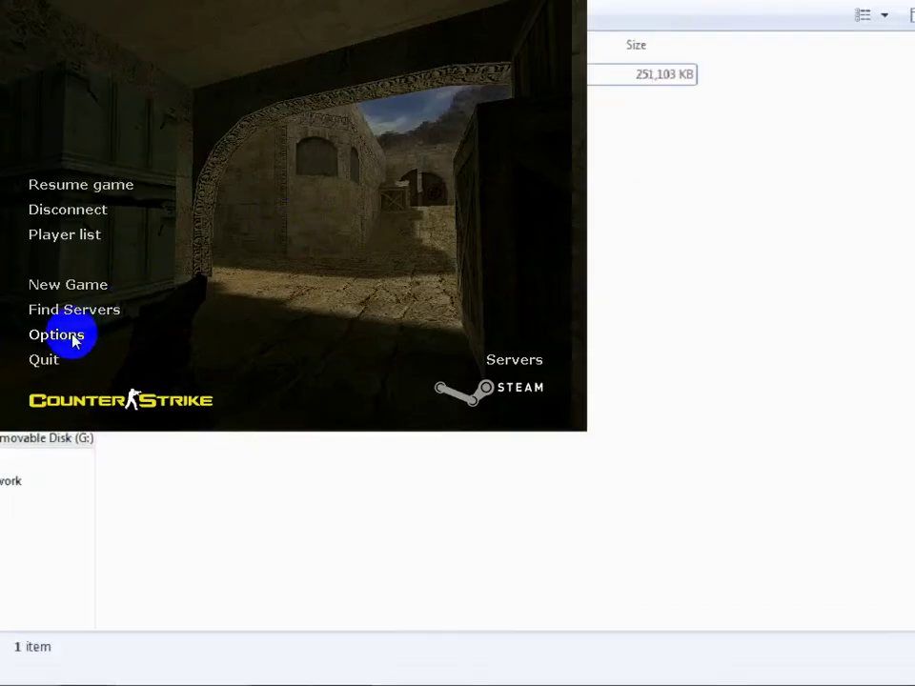
pyautogui.click(75, 341)
pyautogui.click(172, 79)
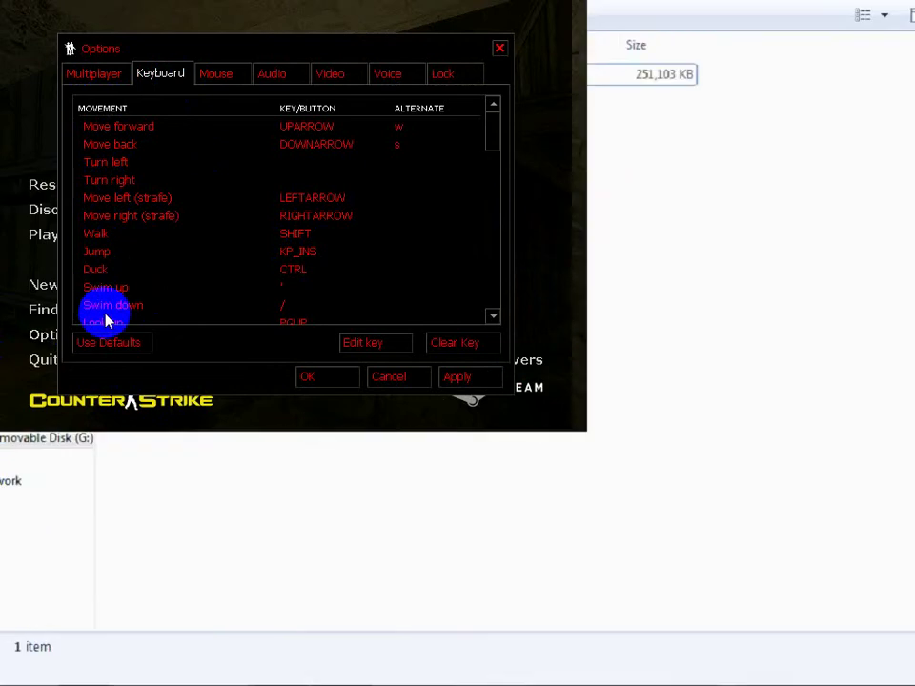
# Bind Fire to MOUSE1 in the combat controls, and apply the change to return to the game menu.
pyautogui.click(494, 317)
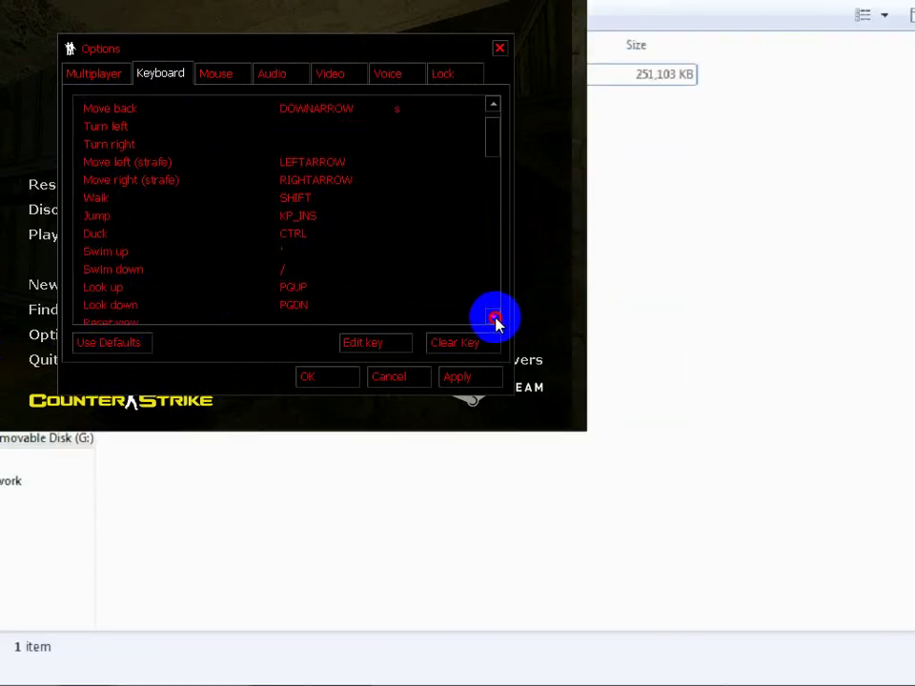
pyautogui.click(494, 316)
pyautogui.click(493, 317)
pyautogui.click(494, 316)
pyautogui.click(494, 316)
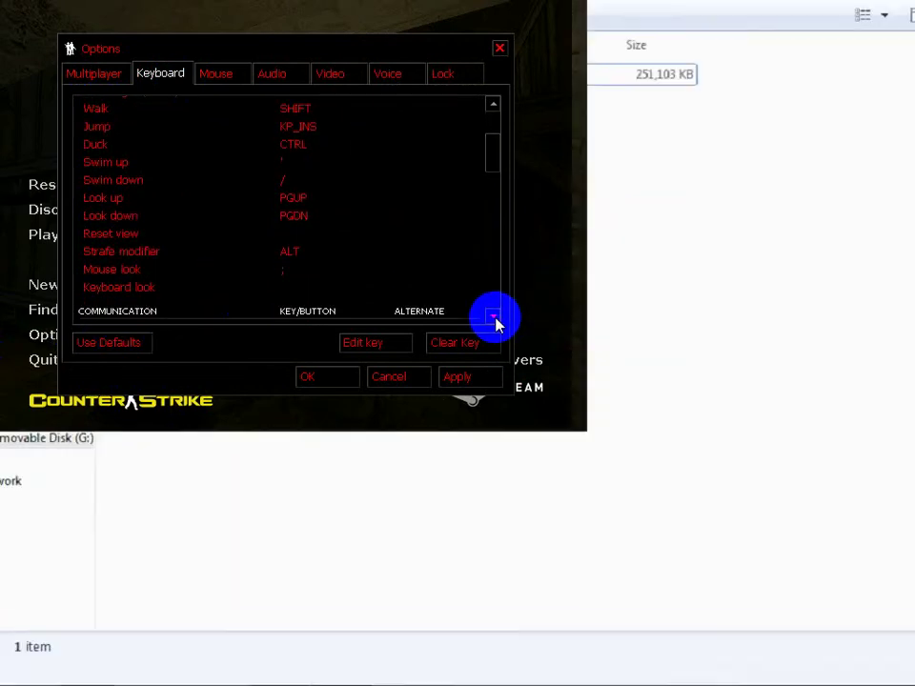
pyautogui.click(493, 316)
pyautogui.click(494, 317)
pyautogui.click(494, 316)
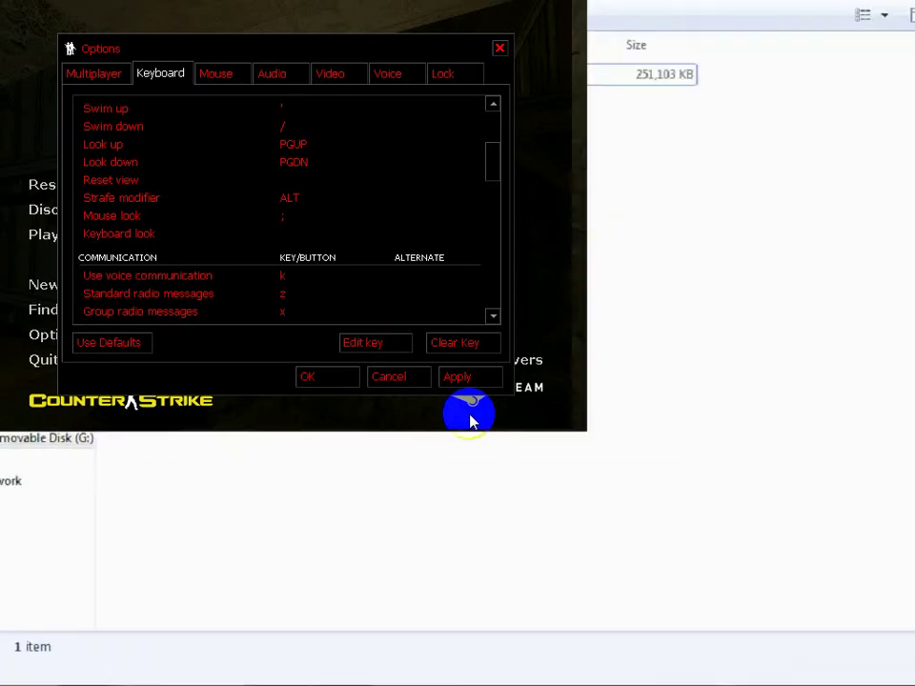
pyautogui.moveTo(492, 163); pyautogui.dragTo(505, 271)
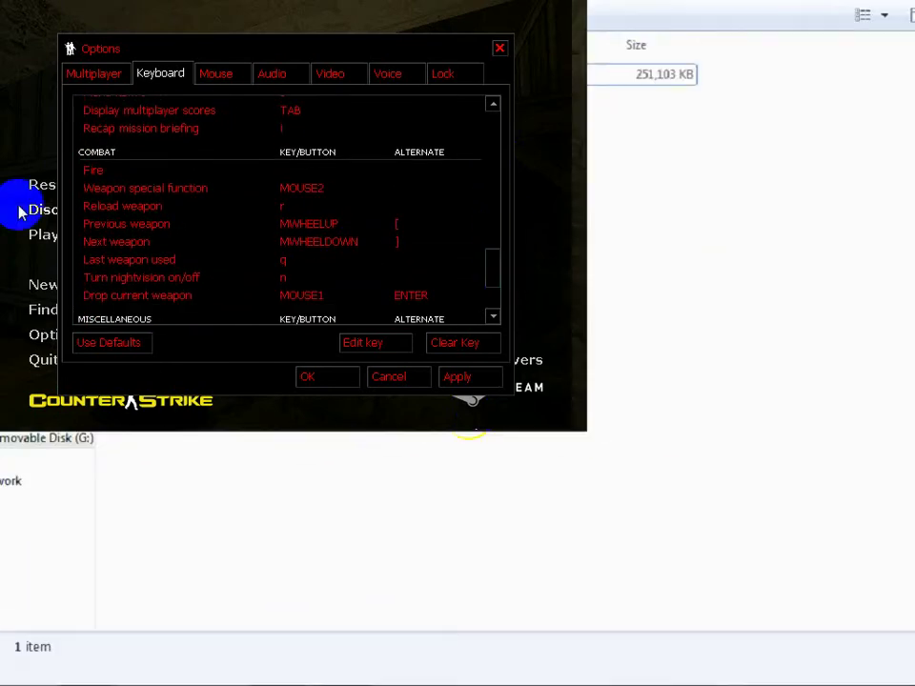
pyautogui.doubleClick(288, 174)
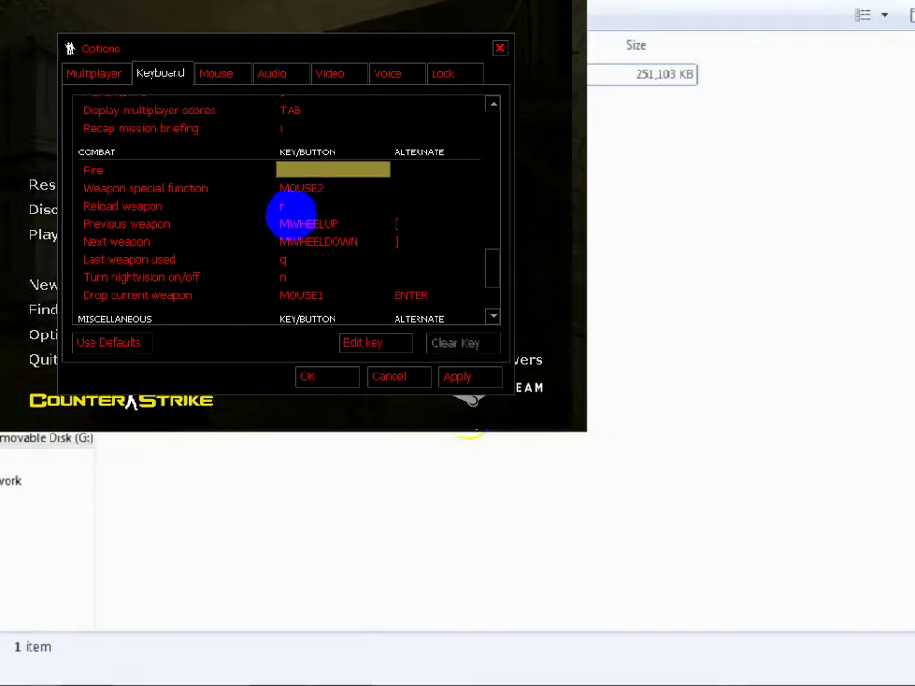
pyautogui.click(287, 186)
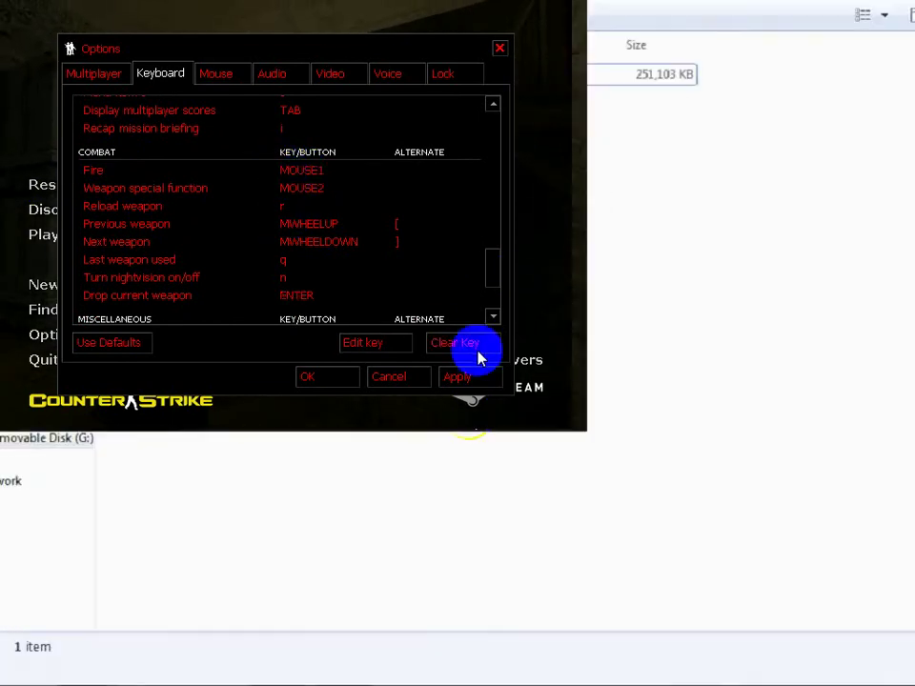
pyautogui.click(460, 379)
pyautogui.click(307, 377)
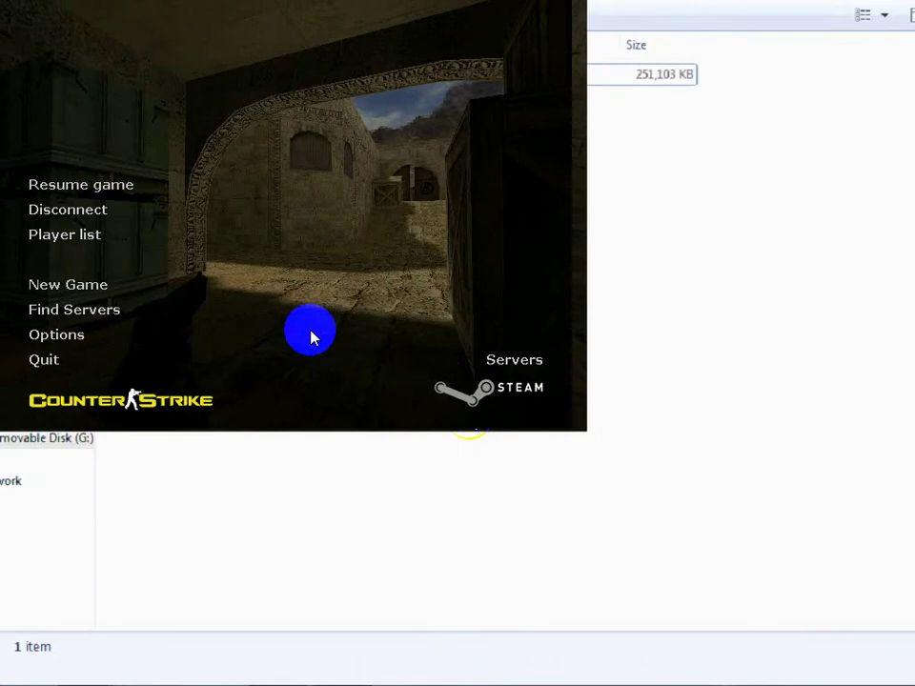
# Resume the game, fire one pistol shot to test the new binding and walk forward through the map.
pyautogui.click(106, 190)
pyautogui.press('w')
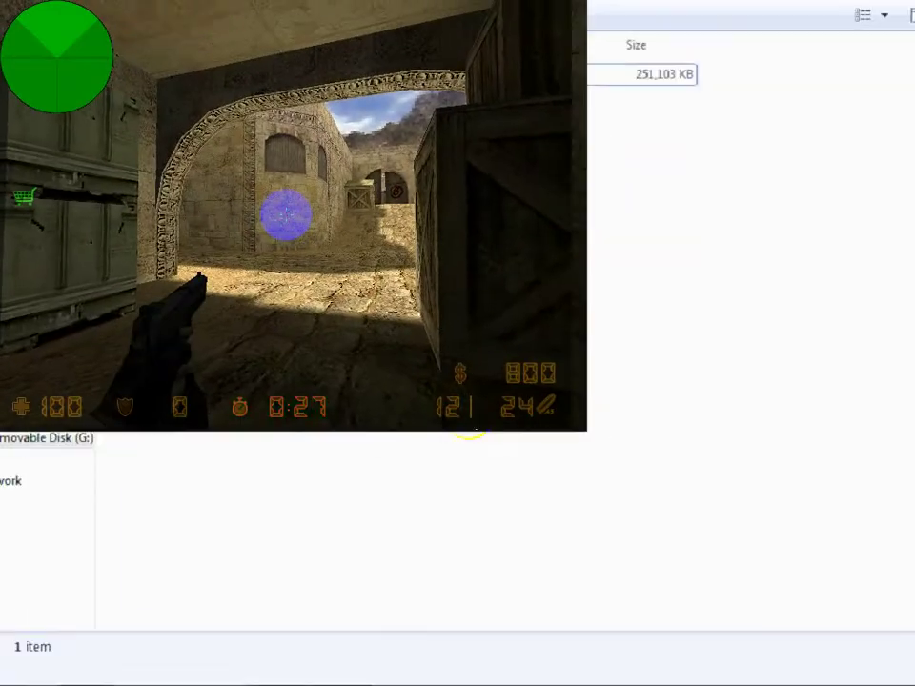
pyautogui.click(305, 217)
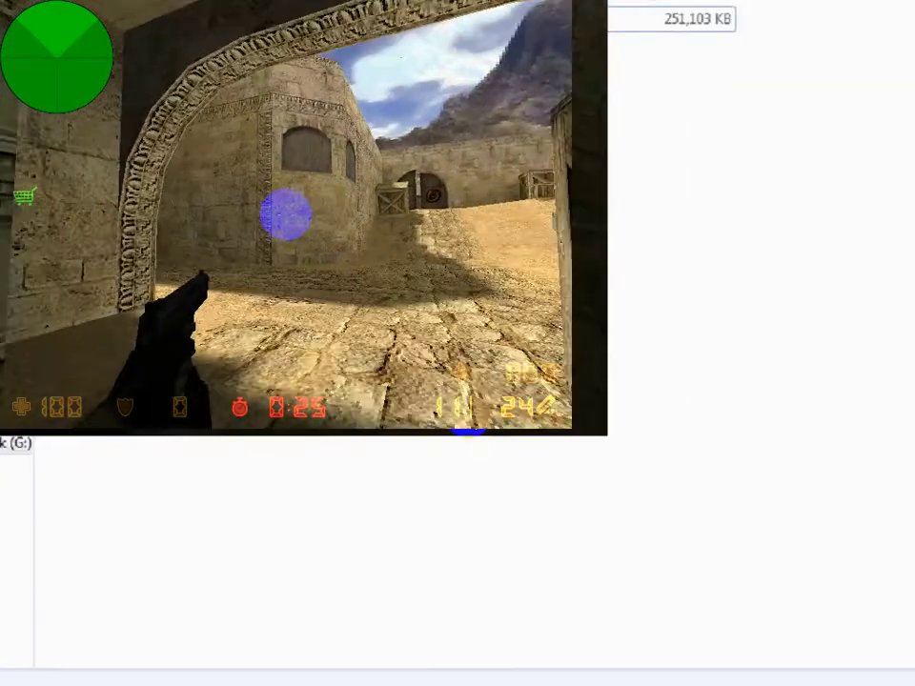
pyautogui.press('w')
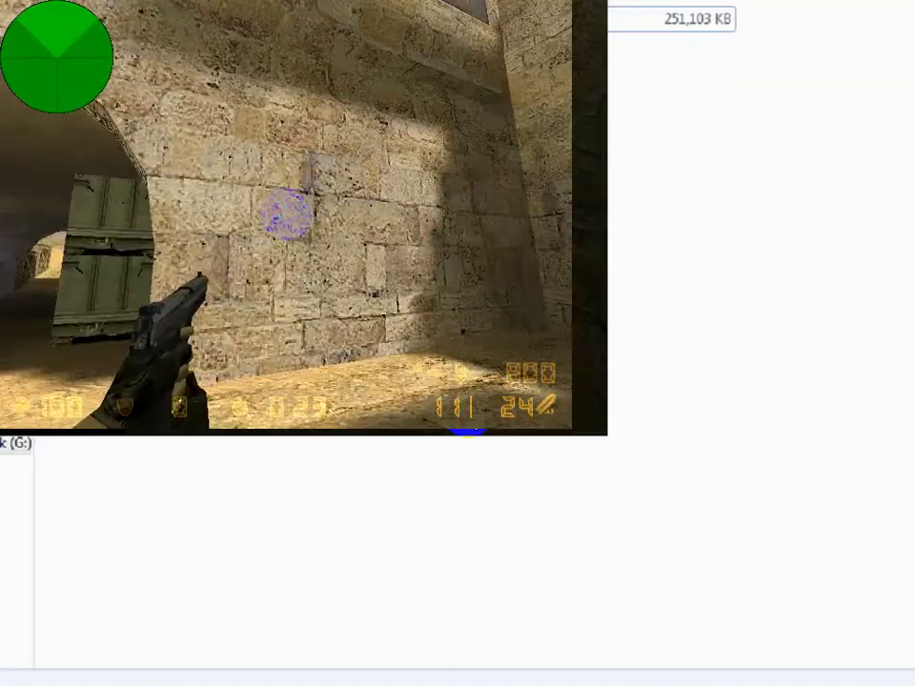
pyautogui.press('w')
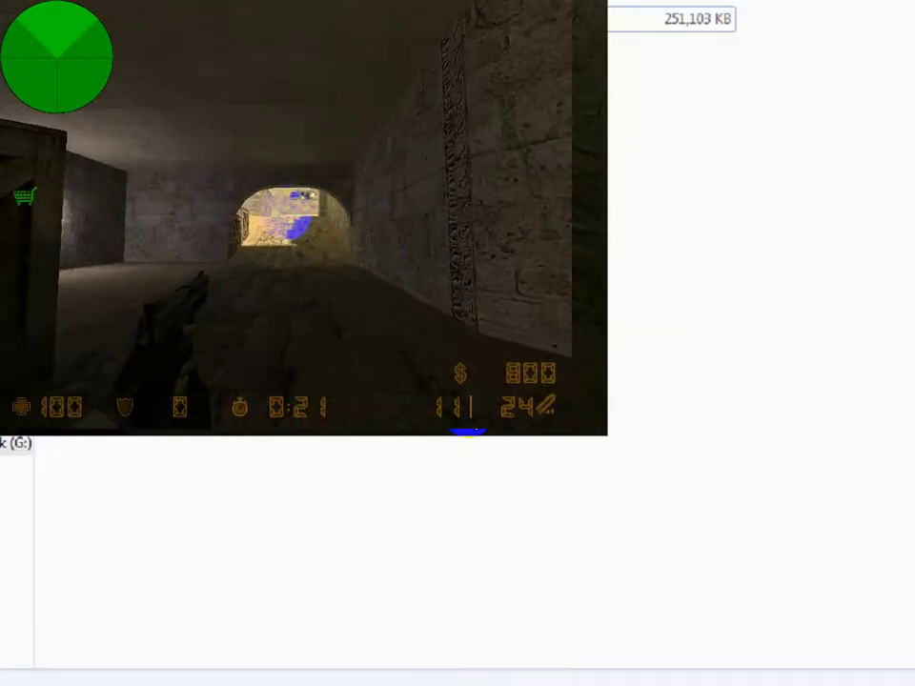
pyautogui.press('w')
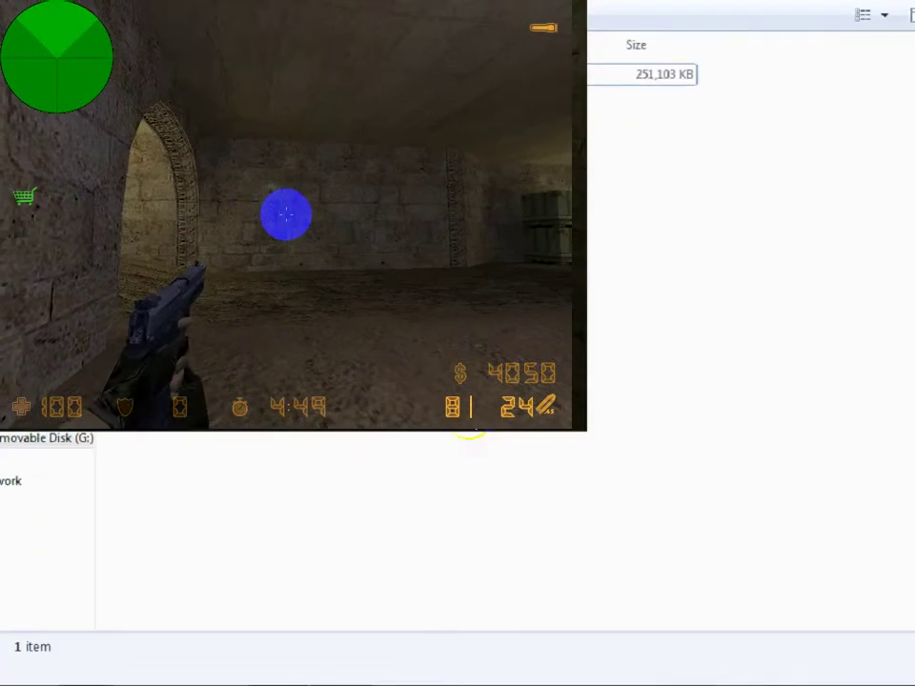
# Try to buy primary ammo and the ES Five-Seven pistol from the buy menu.
pyautogui.press('b')
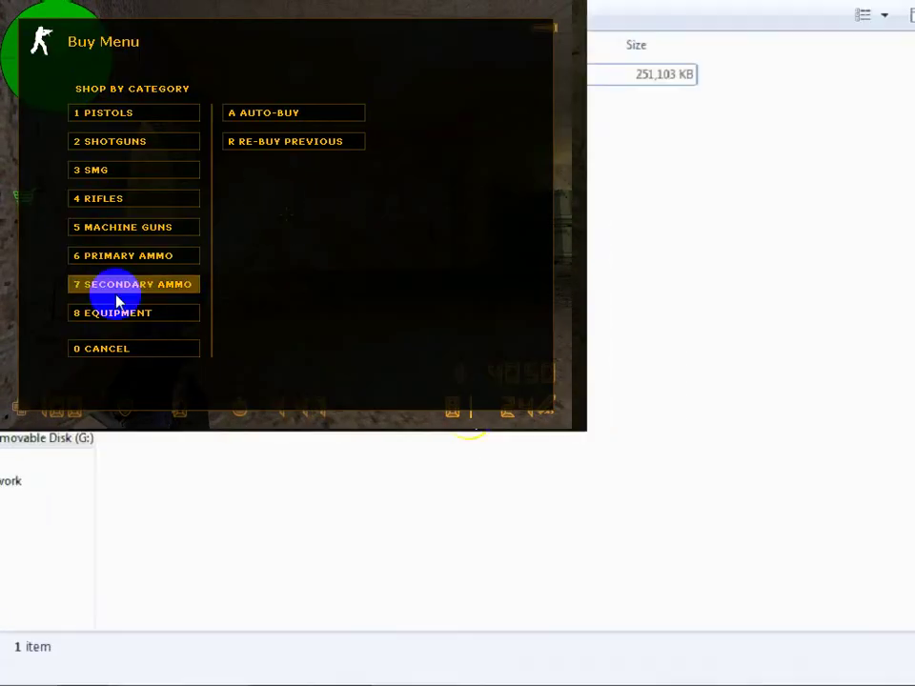
pyautogui.click(127, 261)
pyautogui.press('b')
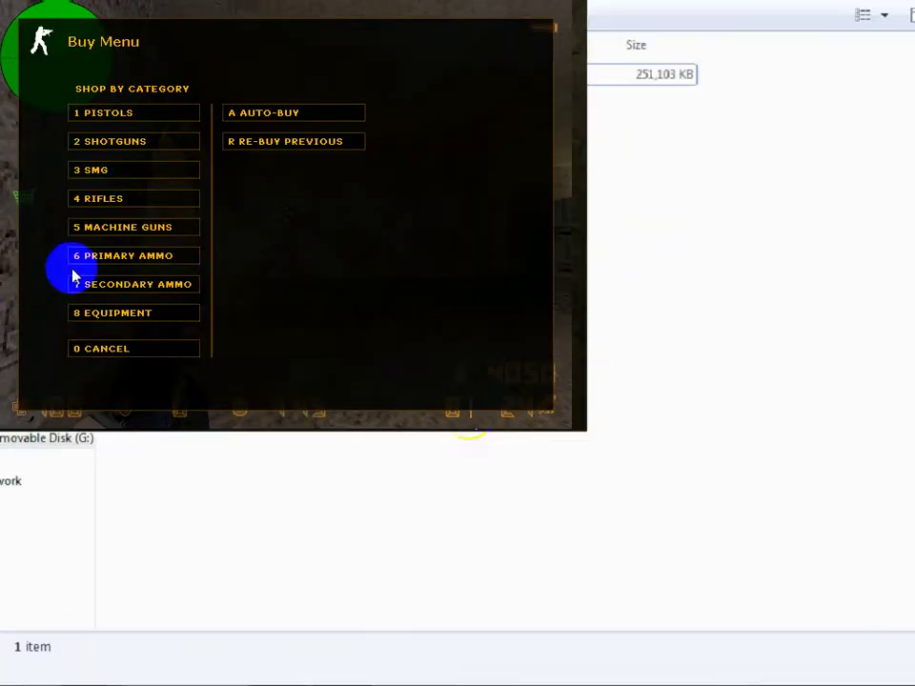
pyautogui.click(129, 118)
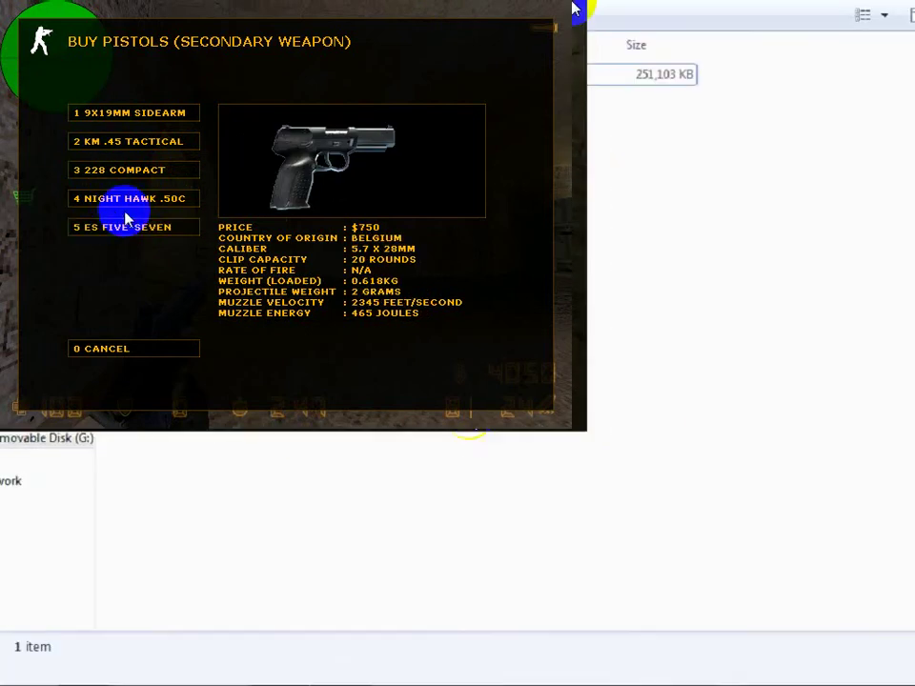
pyautogui.click(133, 228)
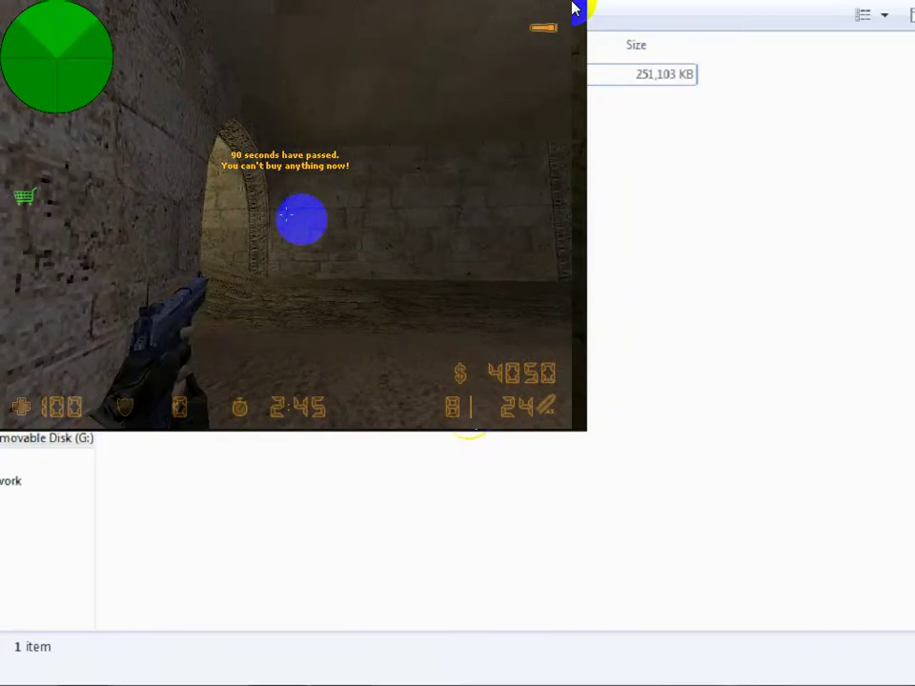